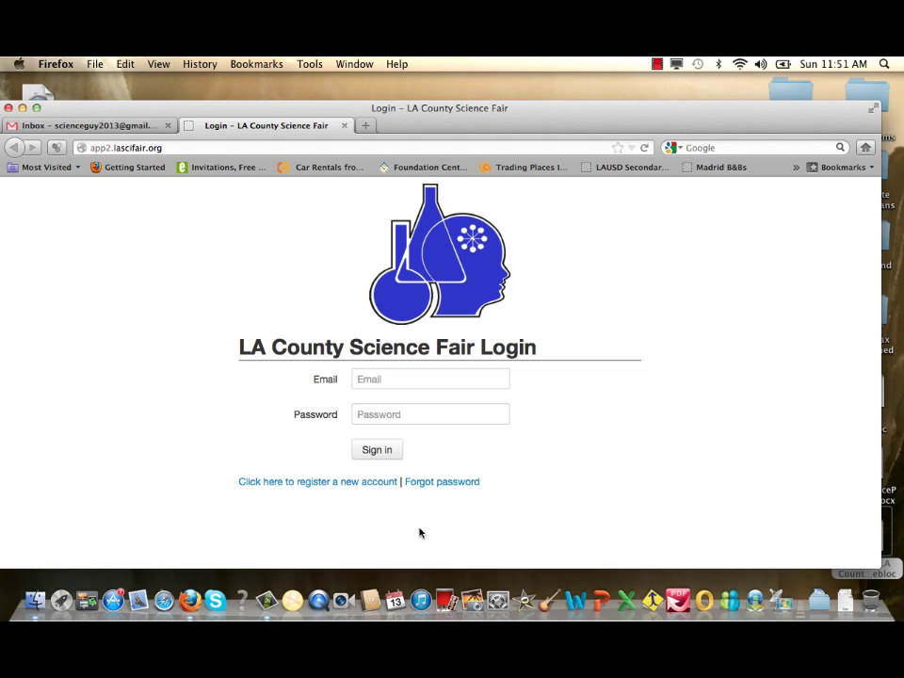
Begin a new account registration with 'Student' as the account type and continue to the profile form
{"action": "left_click", "coordinate": [327, 483]}
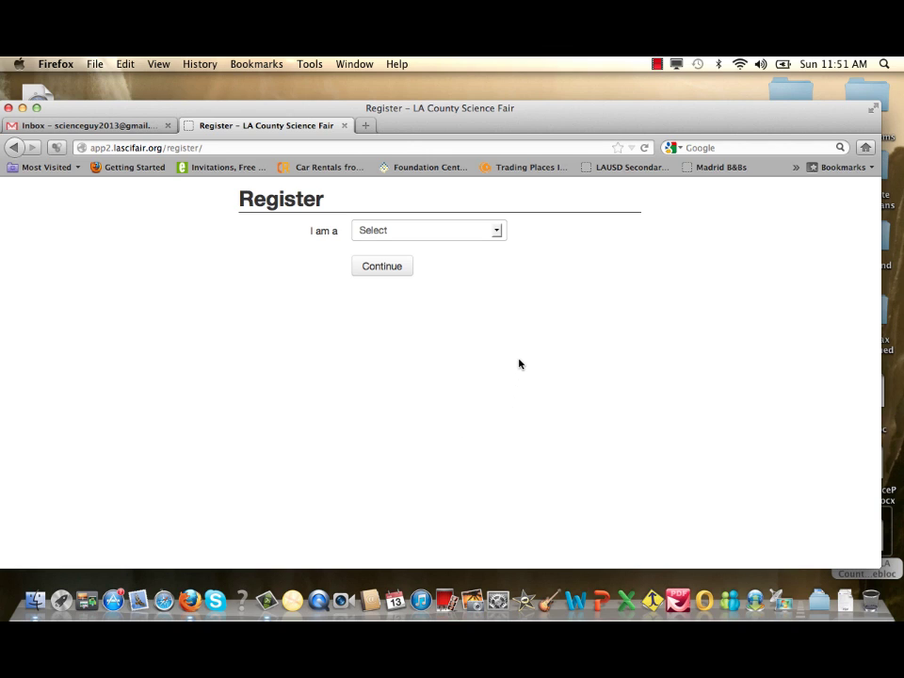
{"action": "left_click", "coordinate": [496, 231]}
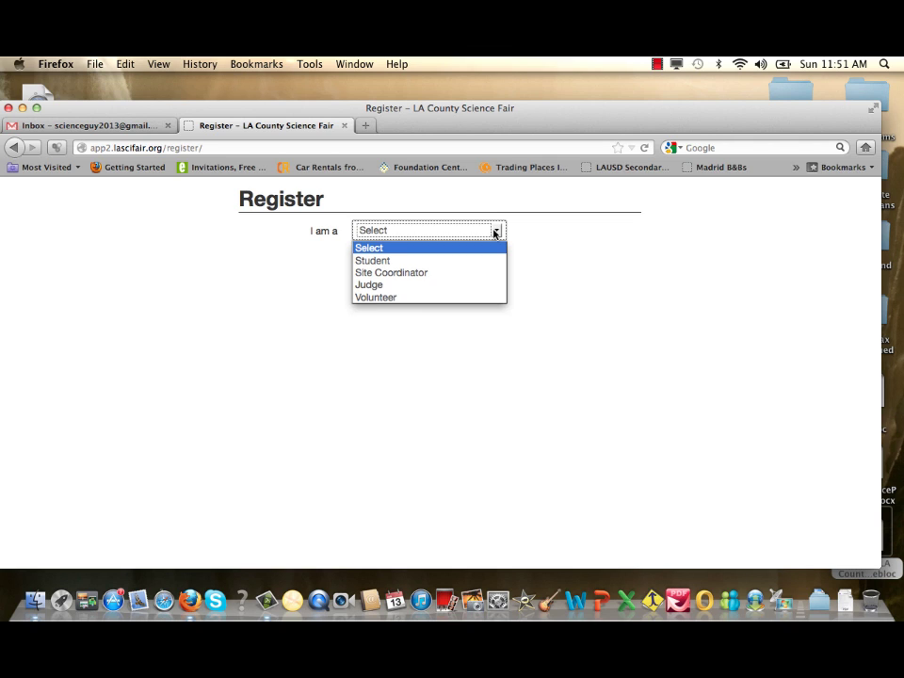
{"action": "left_click", "coordinate": [477, 260]}
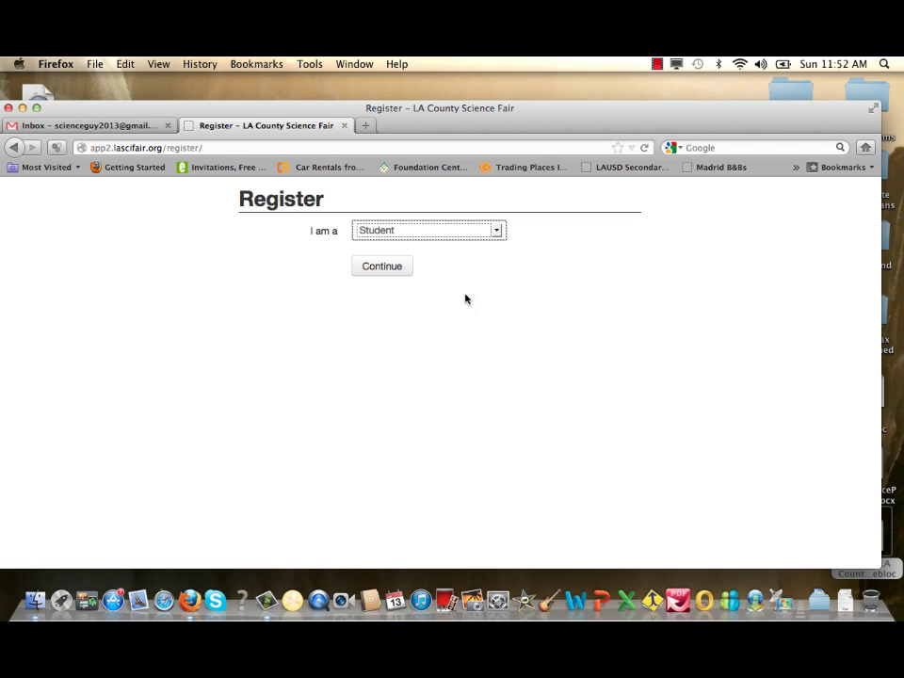
{"action": "left_click", "coordinate": [389, 271]}
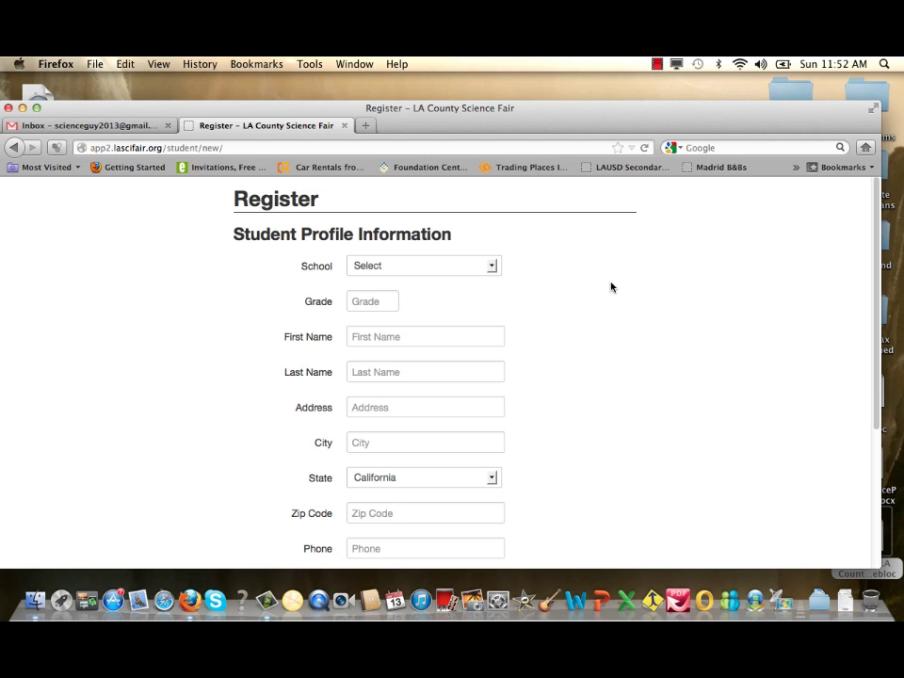
Choose 'Beta Test School' from the School dropdown on the registration form
{"action": "scroll", "coordinate": [610, 287], "scroll_direction": "down", "scroll_amount": 1}
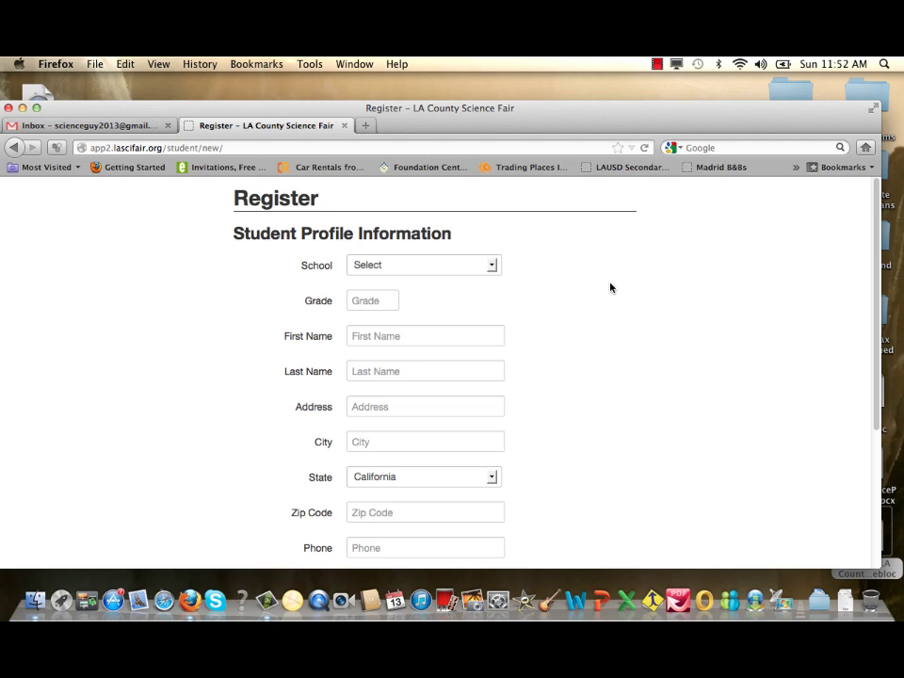
{"action": "left_click", "coordinate": [492, 267]}
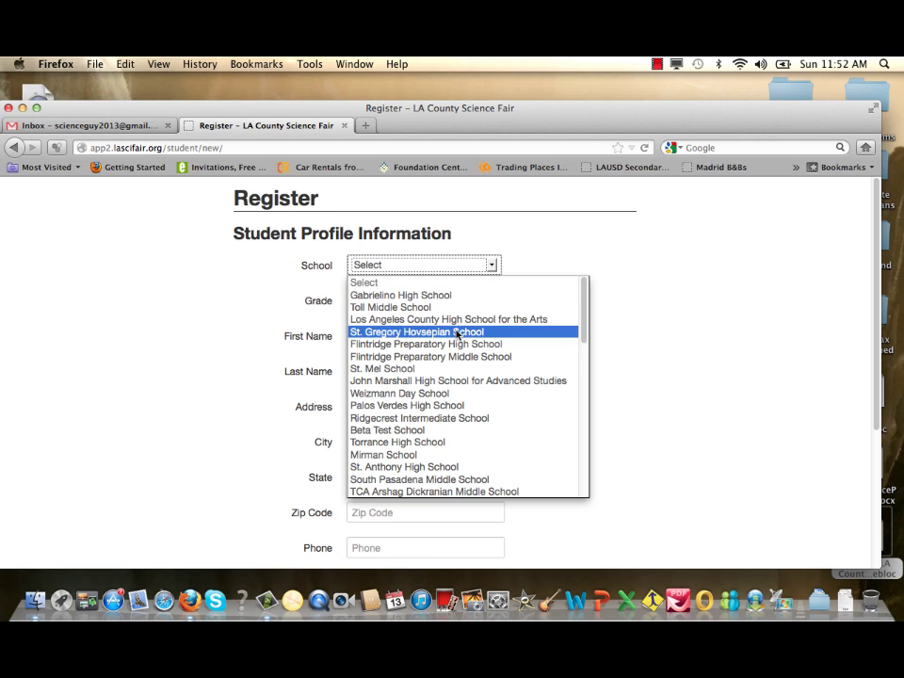
{"action": "left_click", "coordinate": [412, 430]}
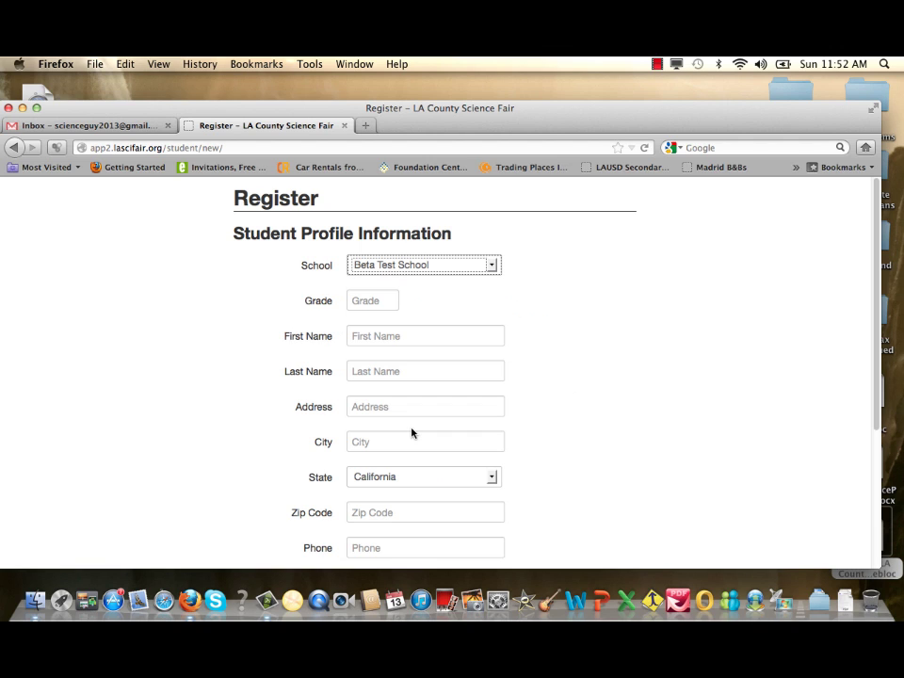
Enter grade 6 and the student's first and last name
{"action": "left_click", "coordinate": [367, 300]}
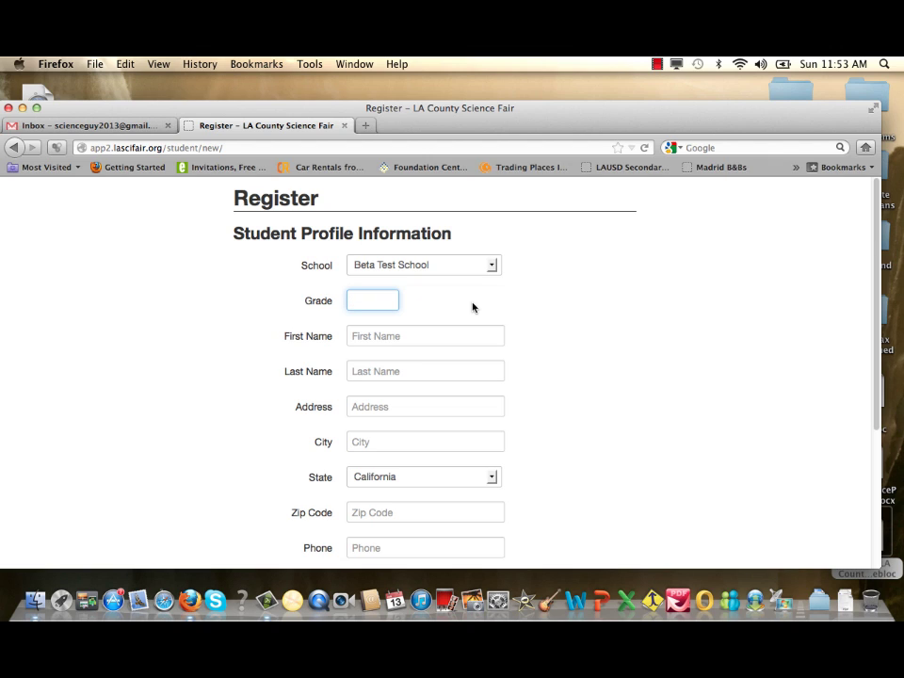
{"action": "type", "text": "6"}
{"action": "left_click", "coordinate": [381, 335]}
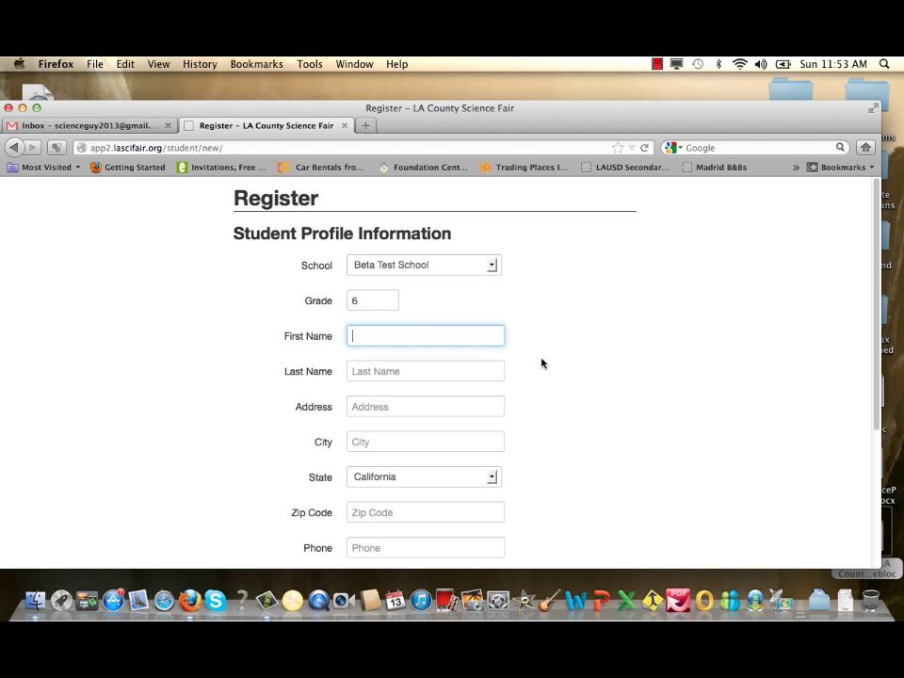
{"action": "type", "text": "John"}
{"action": "left_click", "coordinate": [426, 371]}
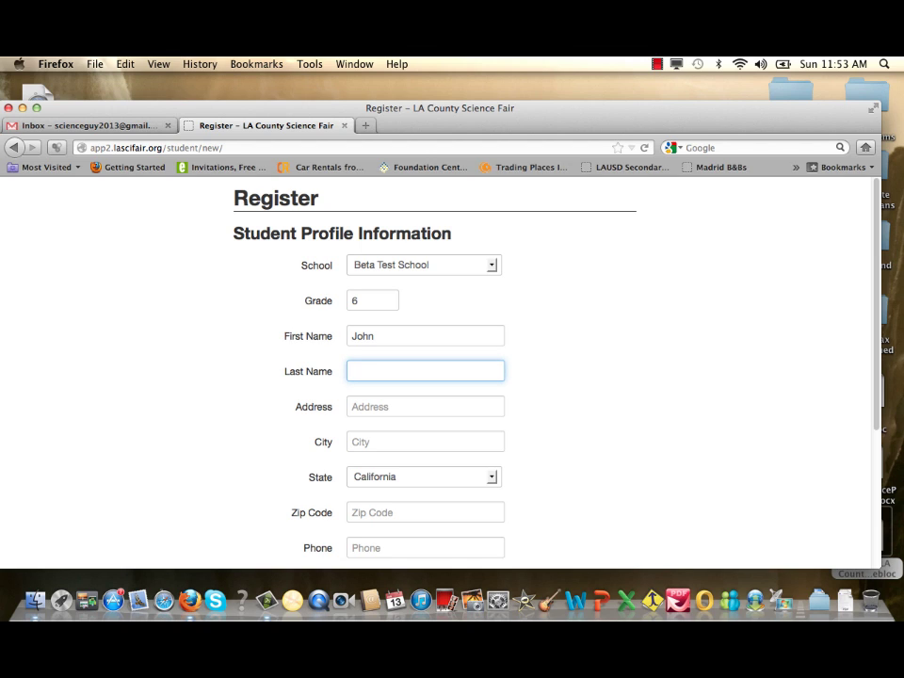
{"action": "type", "text": "Doe"}
Enter the student's street address, correcting the typo, and the city
{"action": "left_click", "coordinate": [391, 406]}
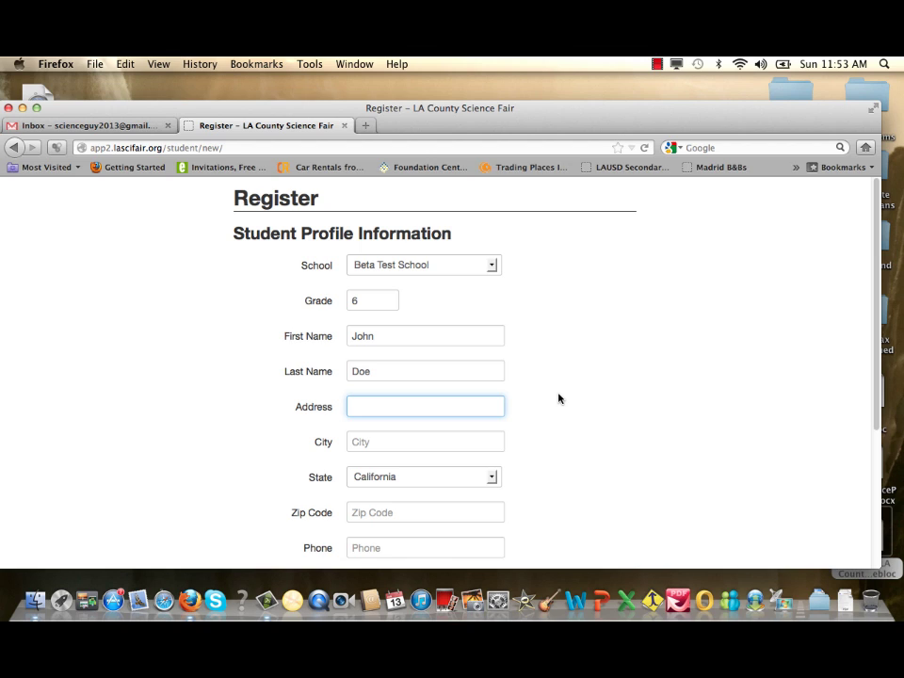
{"action": "left_click", "coordinate": [380, 446]}
{"action": "type", "text": "Downe"}
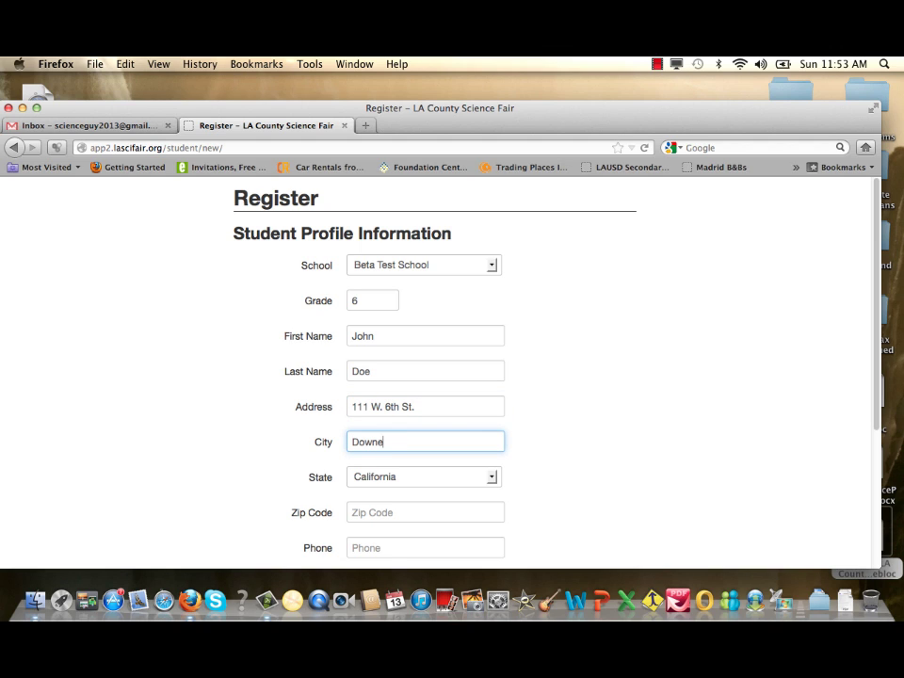
{"action": "type", "text": "y"}
Fill in the student's zip code and phone number fields
{"action": "scroll", "coordinate": [511, 465], "scroll_direction": "down", "scroll_amount": 2}
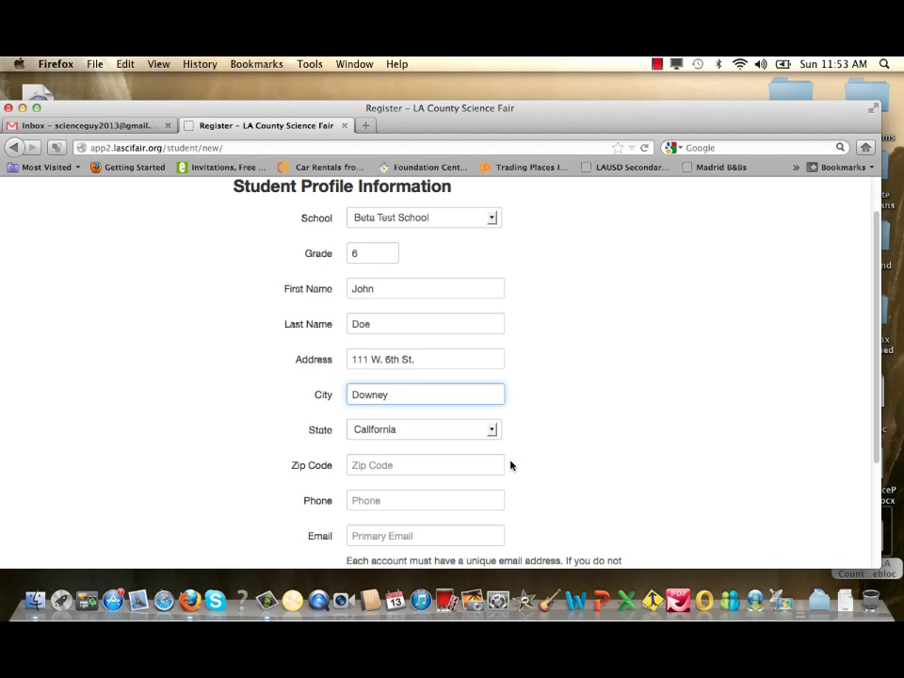
{"action": "left_click", "coordinate": [387, 464]}
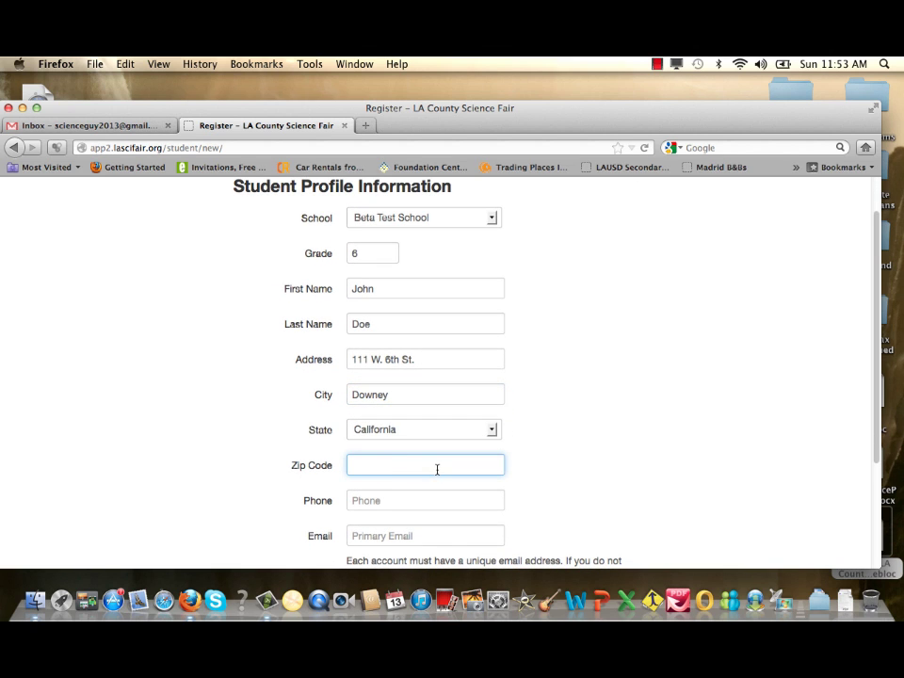
{"action": "type", "text": "90242"}
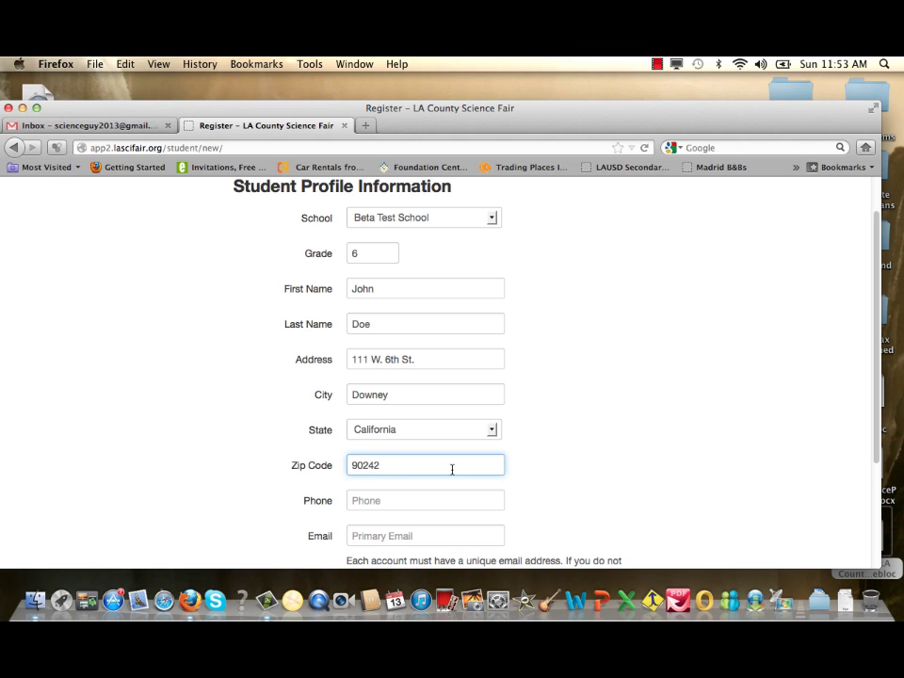
{"action": "double_click", "coordinate": [553, 505]}
{"action": "scroll", "coordinate": [552, 468], "scroll_direction": "down", "scroll_amount": 1}
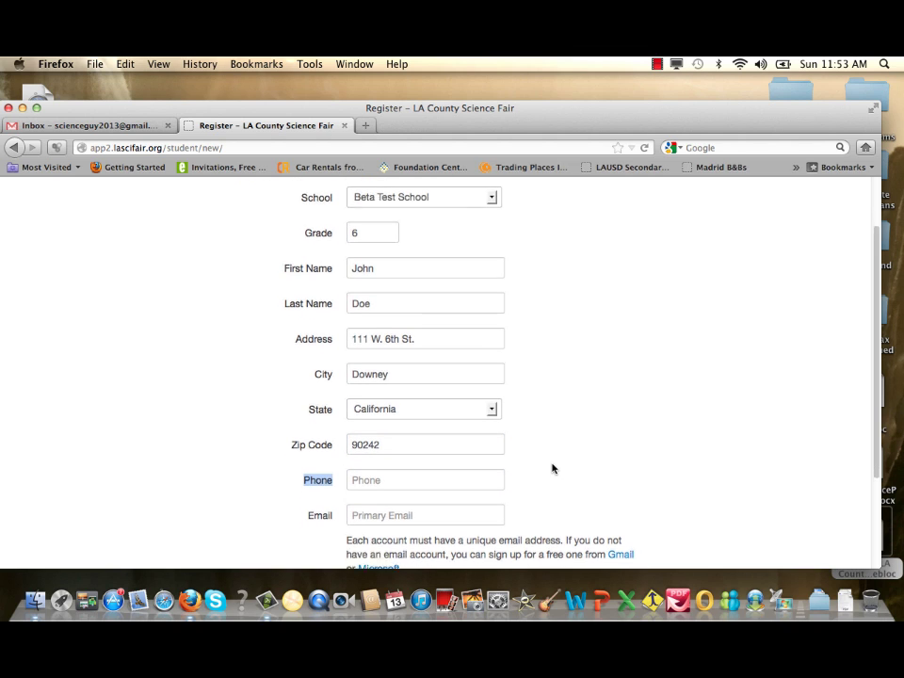
{"action": "scroll", "coordinate": [552, 466], "scroll_direction": "down", "scroll_amount": 1}
{"action": "left_click", "coordinate": [364, 457]}
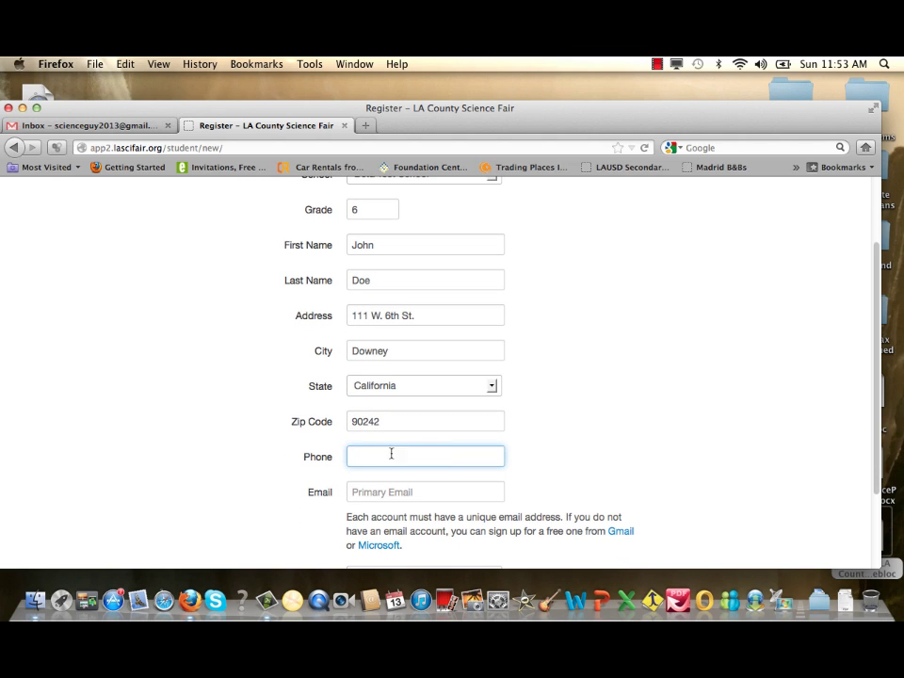
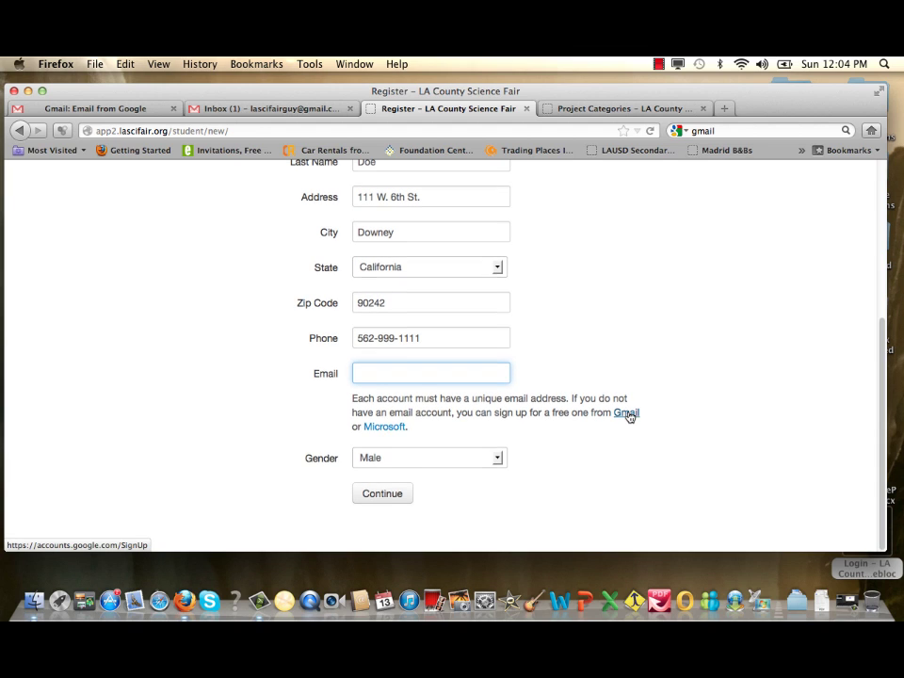
Enter the student's e-mail address, keep gender as Male, and submit the registration
{"action": "scroll", "coordinate": [628, 416], "scroll_direction": "up", "scroll_amount": 1}
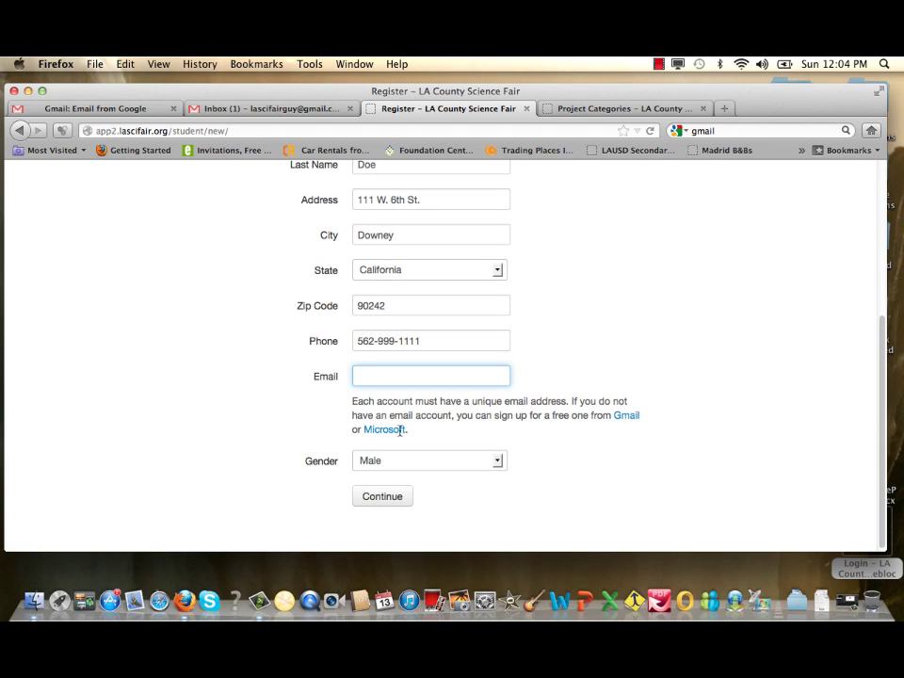
{"action": "left_click", "coordinate": [359, 375]}
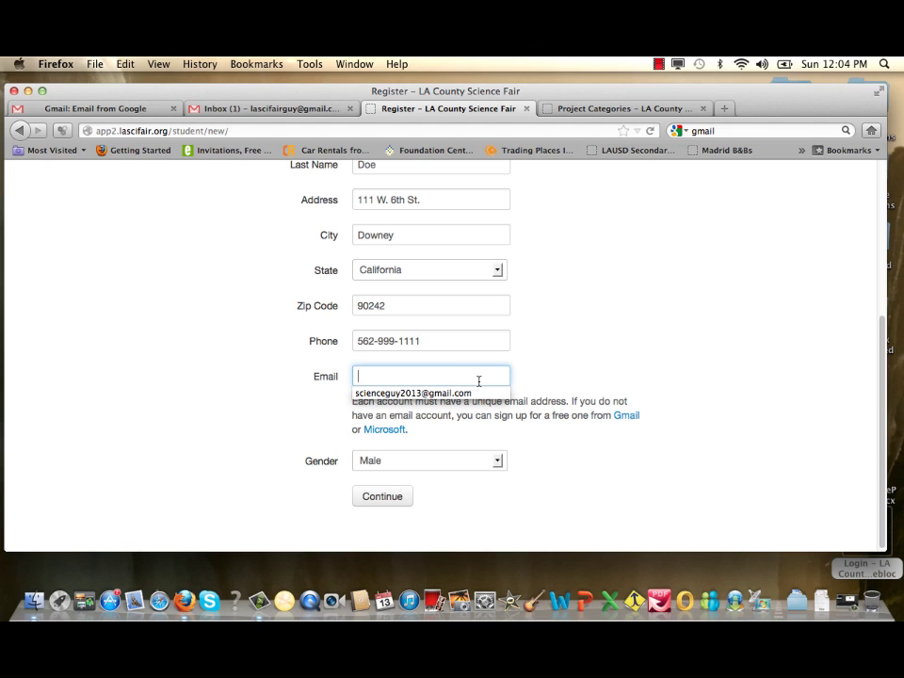
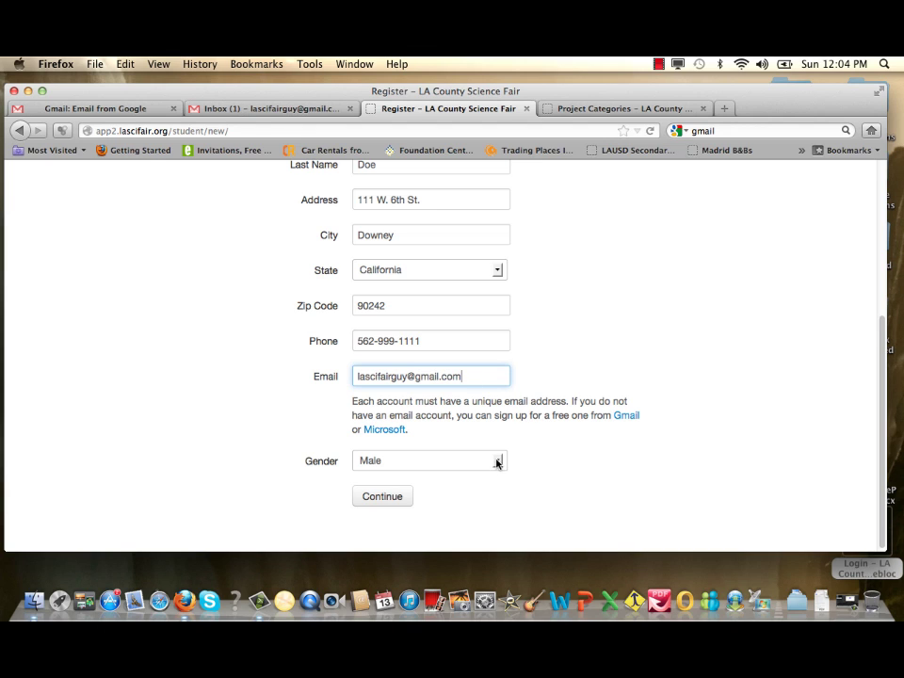
{"action": "left_click", "coordinate": [498, 461]}
{"action": "left_click", "coordinate": [497, 461]}
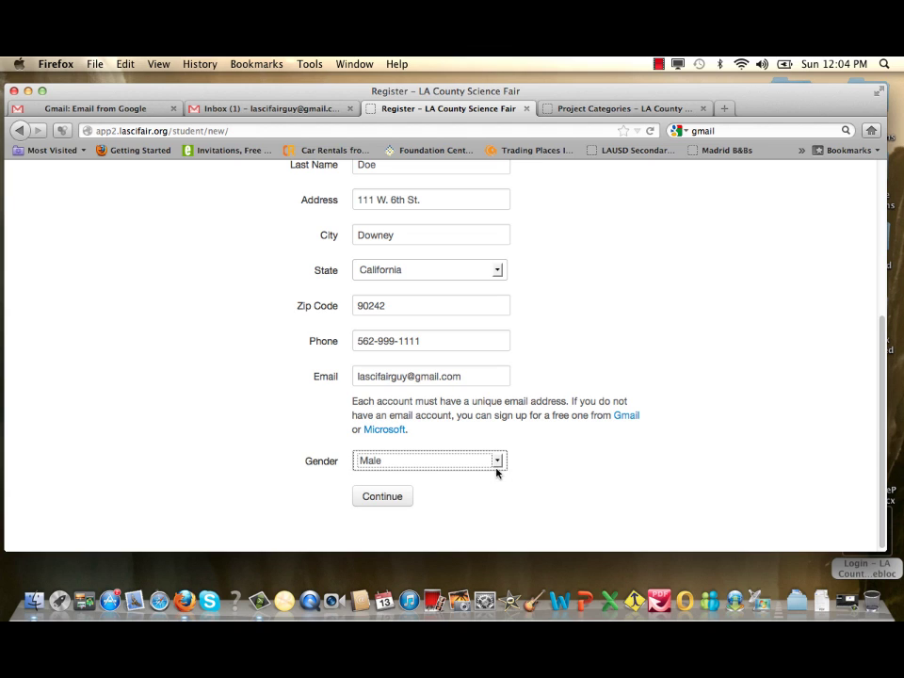
{"action": "left_click", "coordinate": [386, 497]}
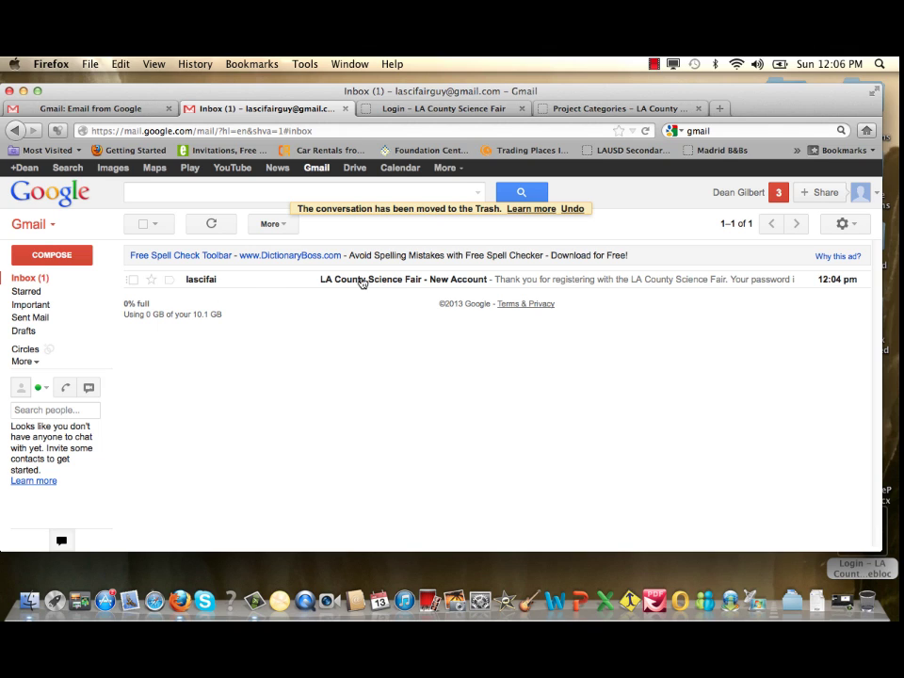
Open the 'LA County Science Fair - New Account' email in the Gmail inbox
{"action": "left_click", "coordinate": [201, 283]}
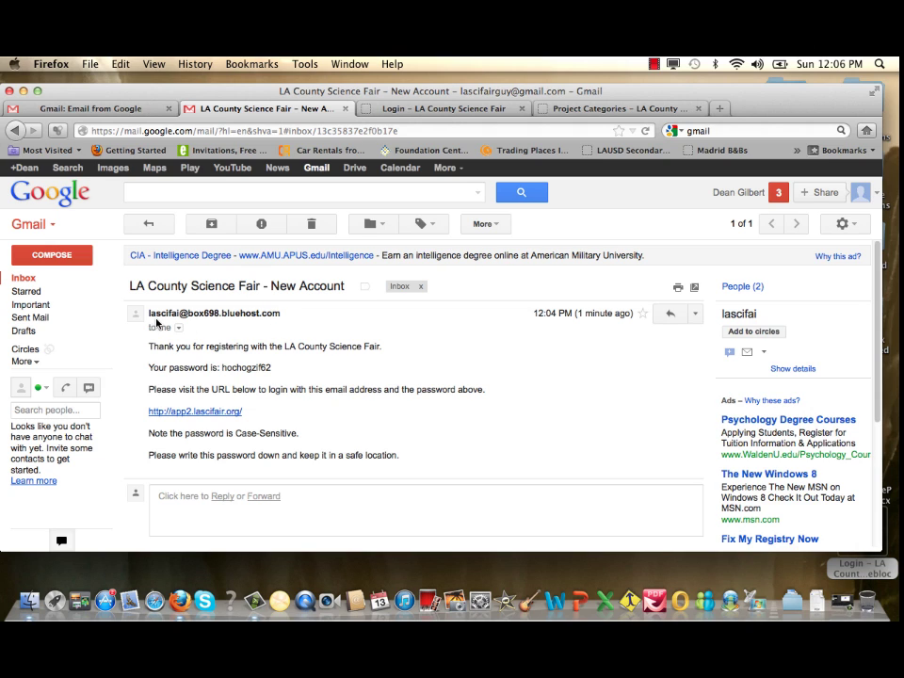
Select the generated password in the email body and copy it
{"action": "mouse_move", "coordinate": [189, 316]}
{"action": "left_click_drag", "start_coordinate": [222, 369], "coordinate": [274, 371]}
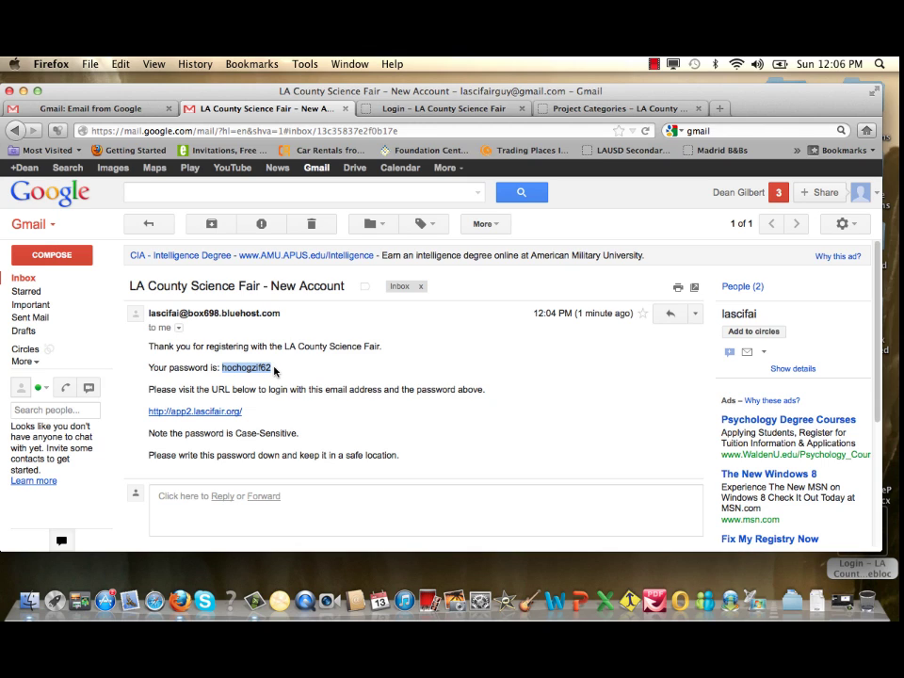
{"action": "key", "text": "super+c"}
On the login page, enter the account e-mail and paste the copied password
{"action": "left_click", "coordinate": [857, 570]}
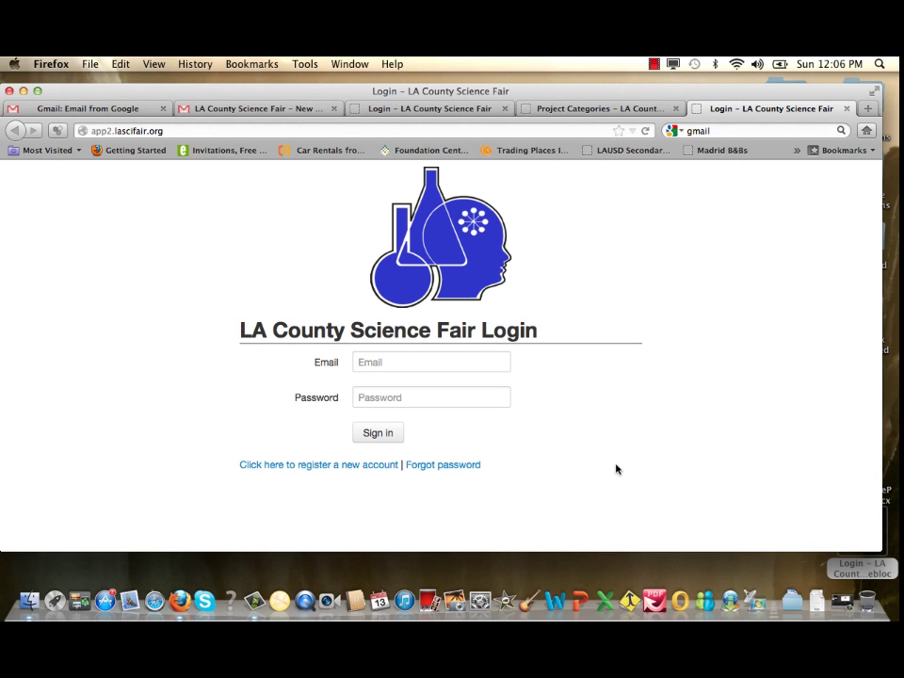
{"action": "left_click", "coordinate": [395, 363]}
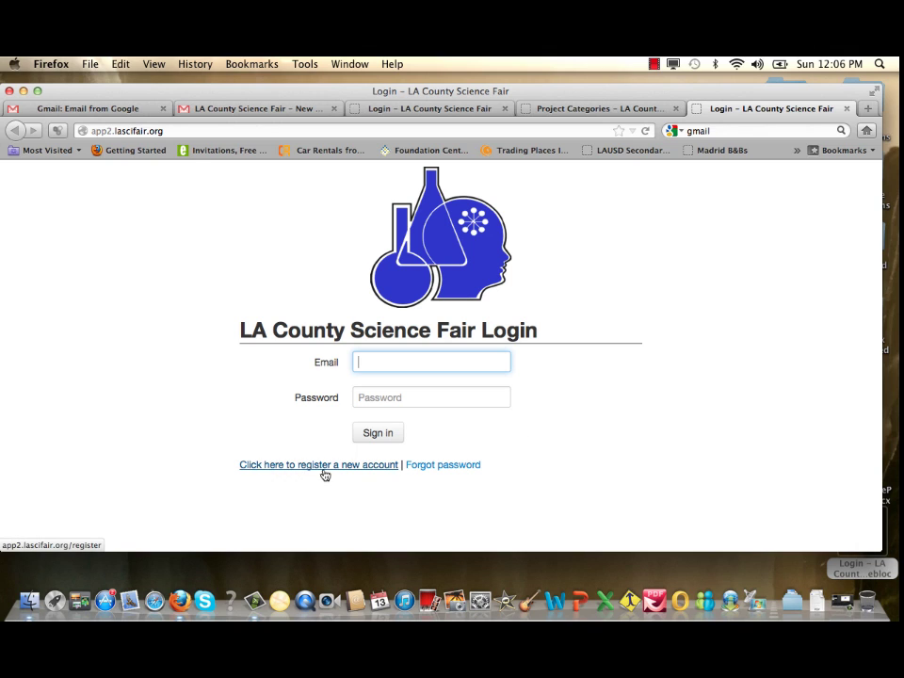
{"action": "left_click", "coordinate": [397, 362]}
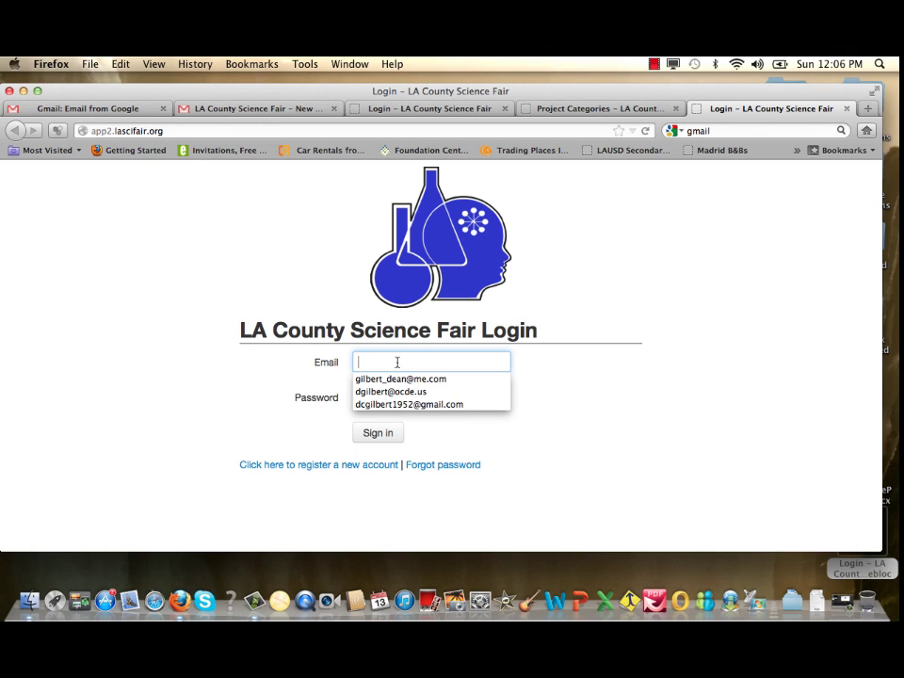
{"action": "left_click", "coordinate": [596, 364]}
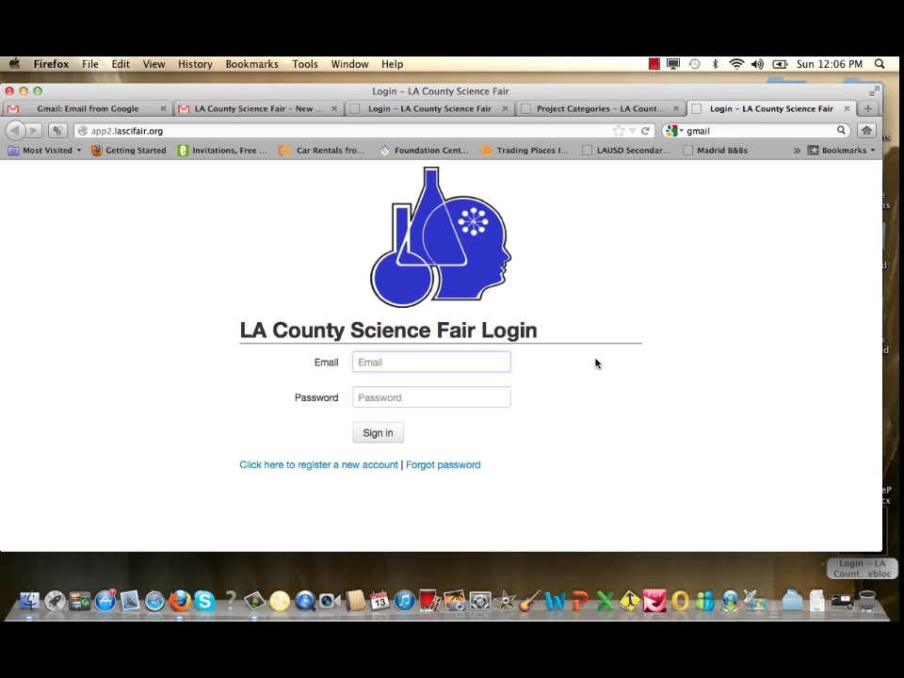
{"action": "left_click", "coordinate": [457, 360]}
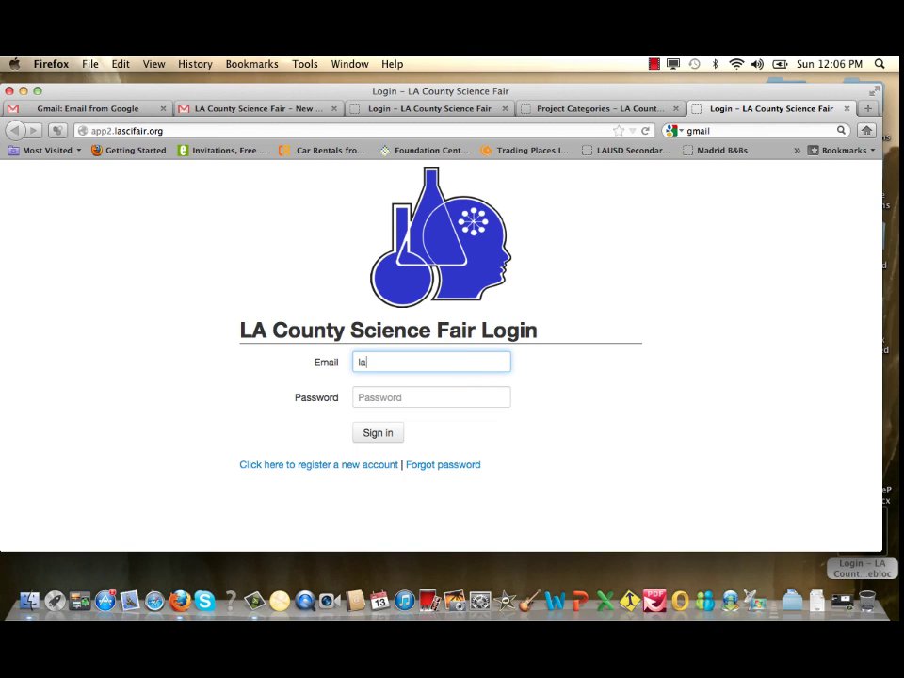
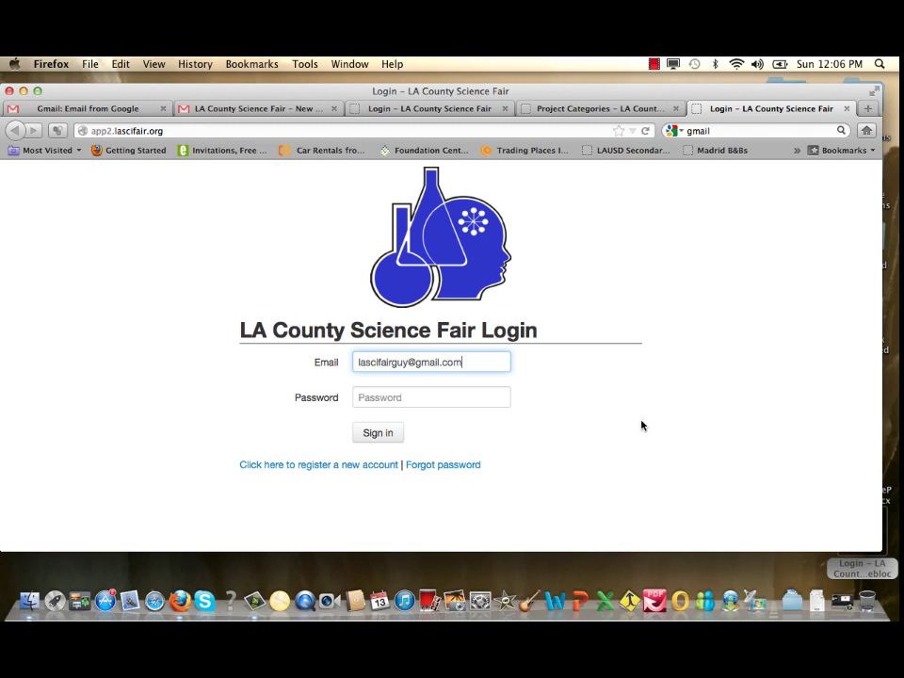
{"action": "left_click", "coordinate": [387, 393]}
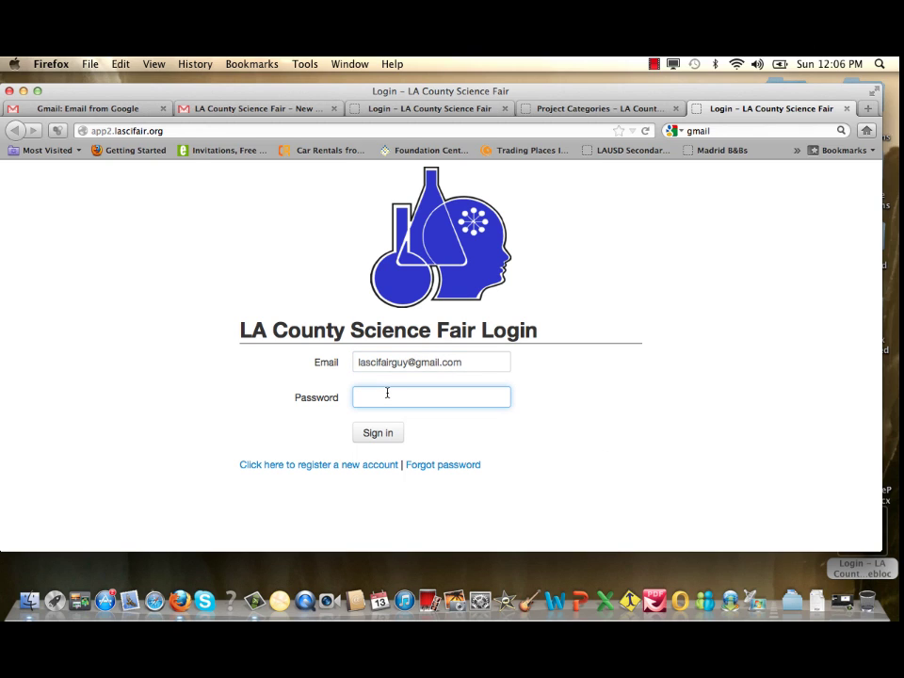
{"action": "key", "text": "super+v"}
Sign in and let Firefox remember the password
{"action": "left_click", "coordinate": [381, 435]}
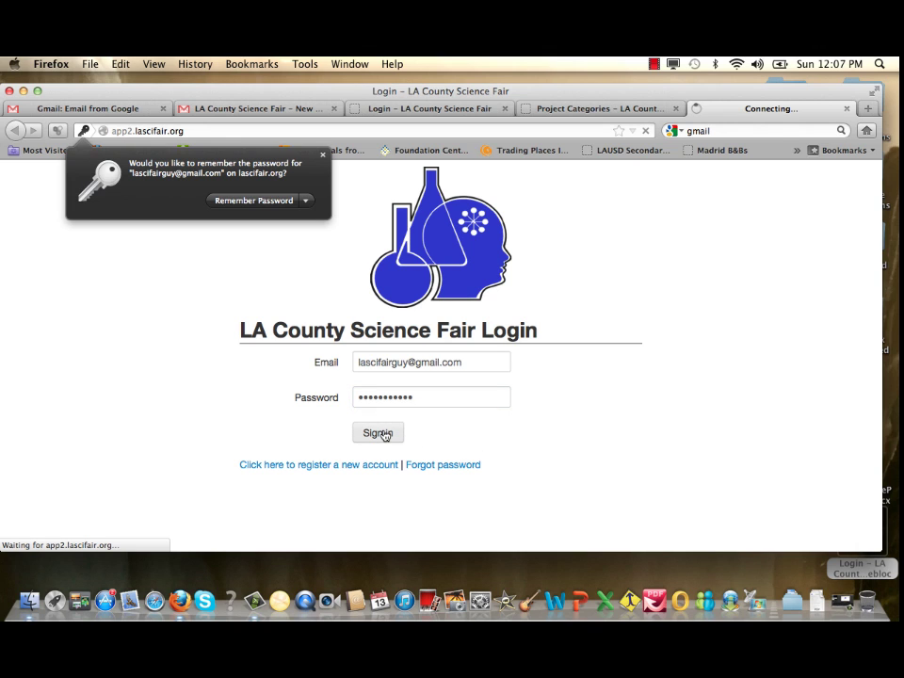
{"action": "left_click", "coordinate": [280, 201]}
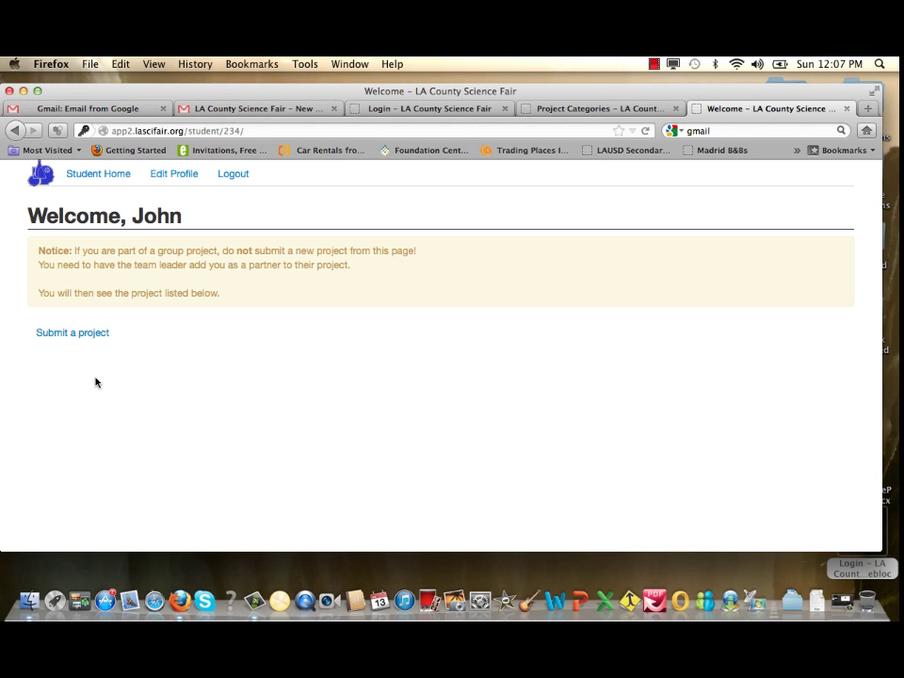
Start a new project titled 'Do Dogs Have Food Preferences'
{"action": "left_click", "coordinate": [70, 336]}
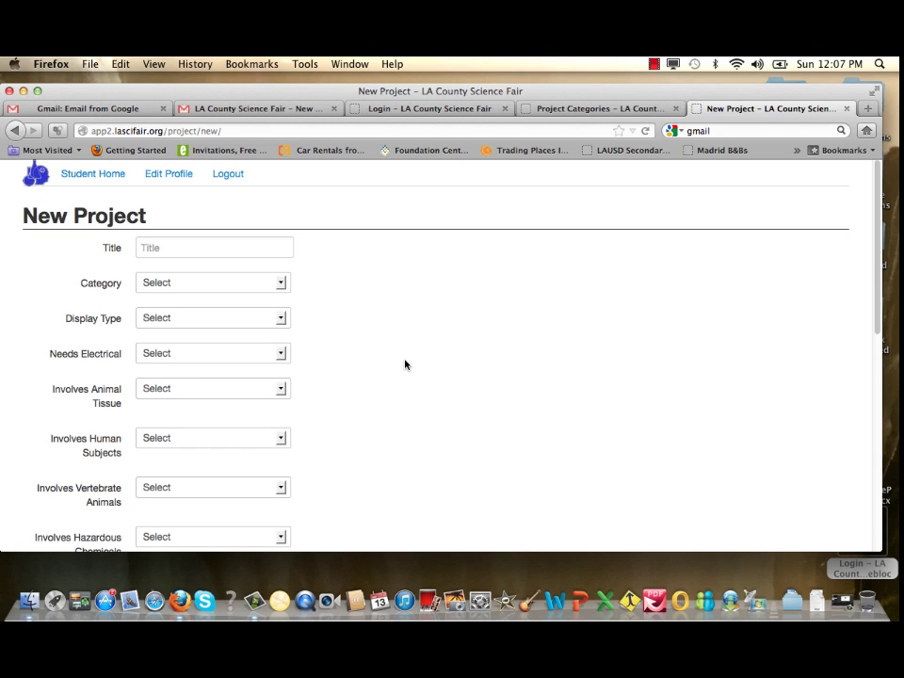
{"action": "left_click", "coordinate": [253, 249]}
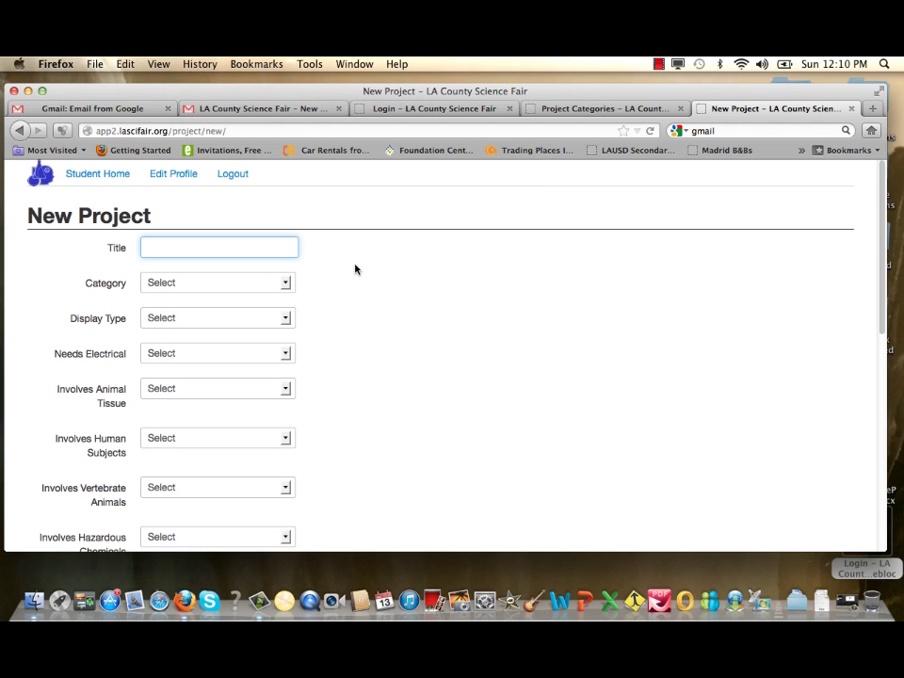
{"action": "type", "text": "Do Dogs Have Food Preferences"}
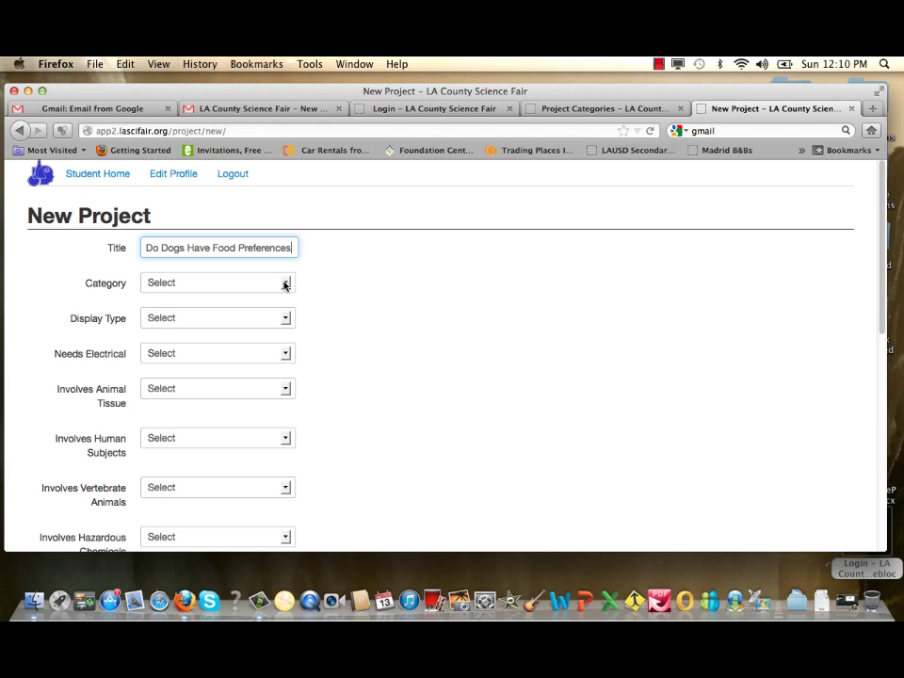
Set the project category to Animal Biology (JR) and the display type to Standard
{"action": "left_click", "coordinate": [286, 285]}
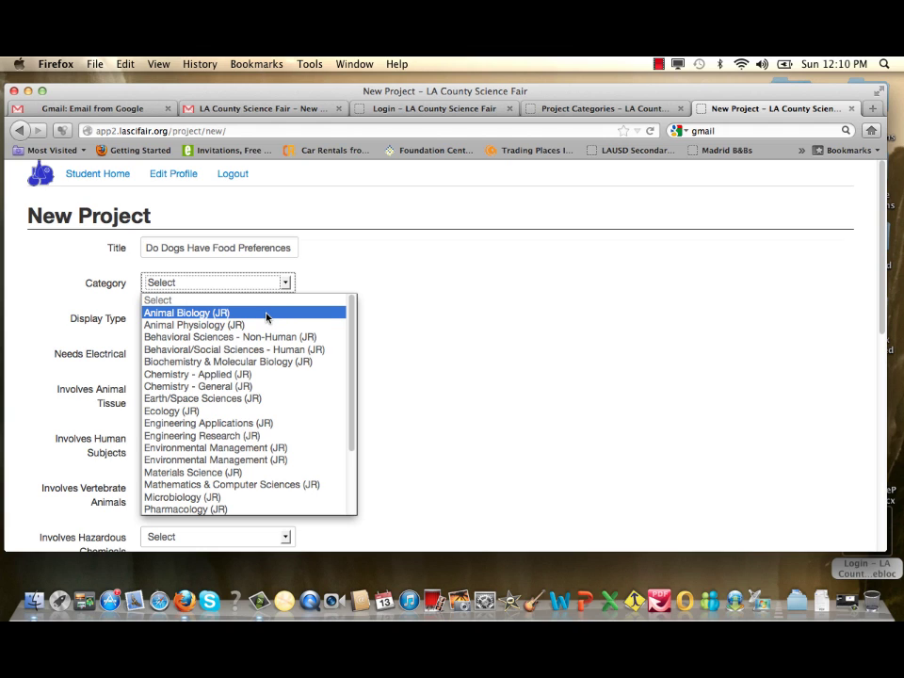
{"action": "left_click", "coordinate": [267, 318]}
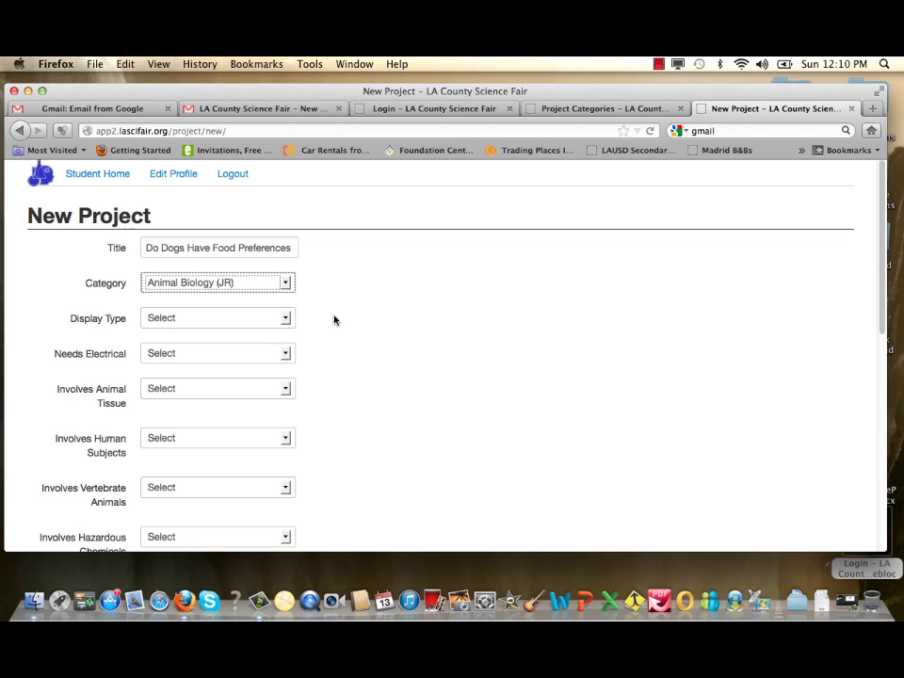
{"action": "left_click", "coordinate": [286, 319]}
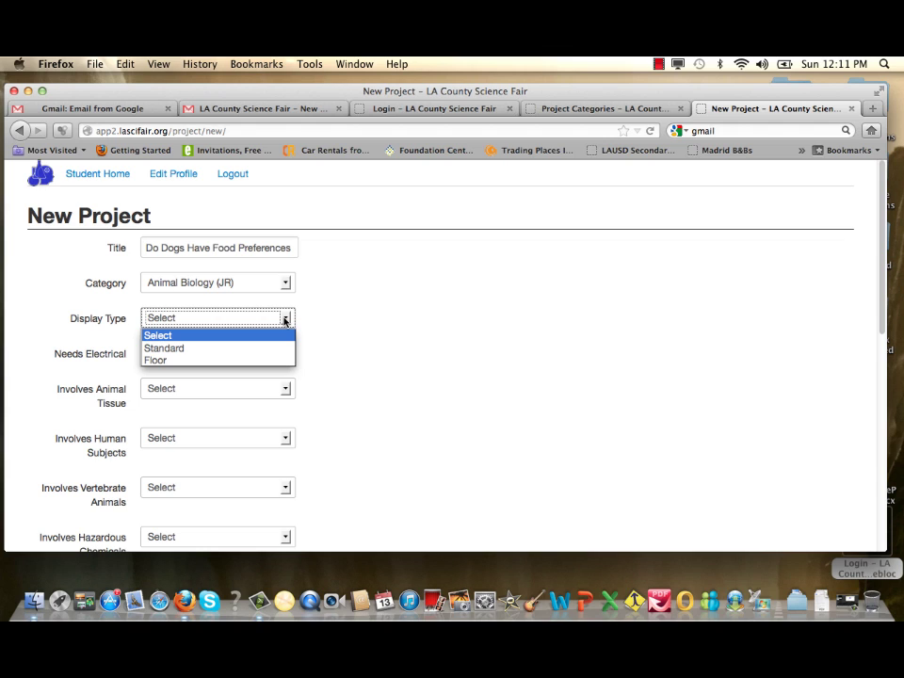
{"action": "left_click", "coordinate": [255, 348]}
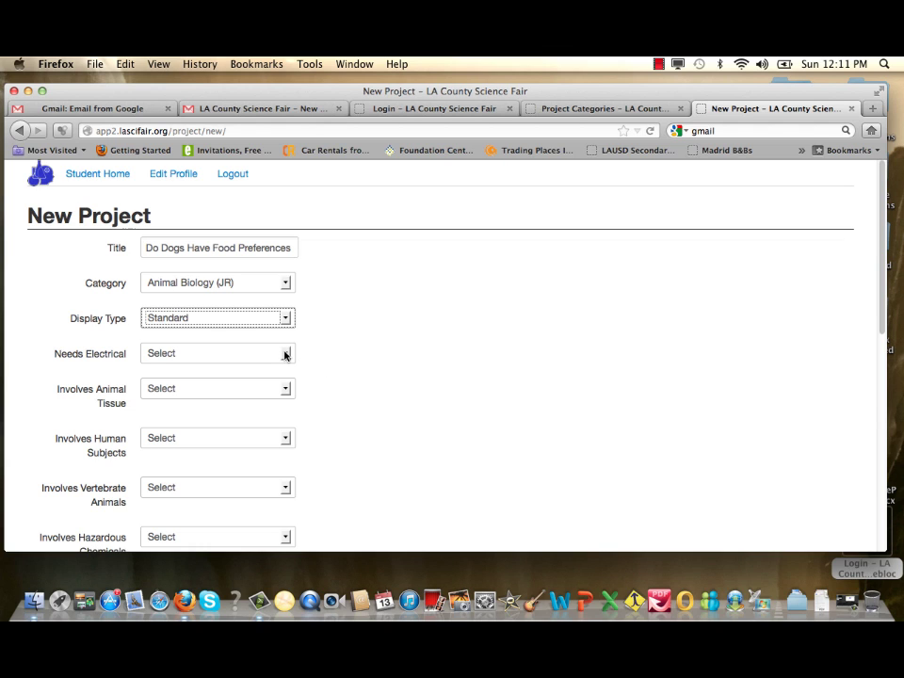
Answer No for both Needs Electrical and Involves Animal Tissue
{"action": "left_click", "coordinate": [287, 355]}
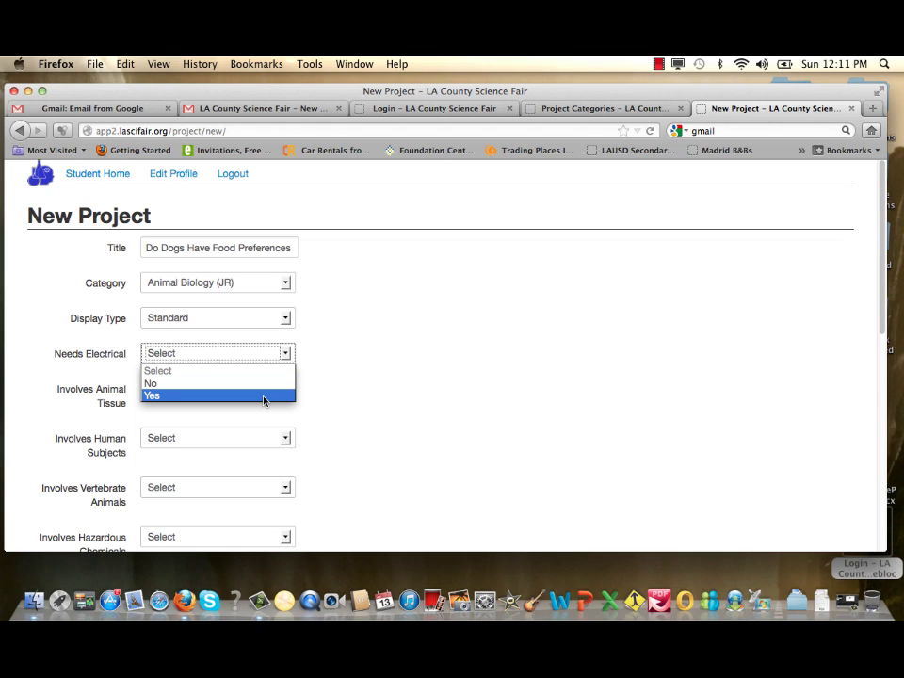
{"action": "left_click", "coordinate": [270, 386]}
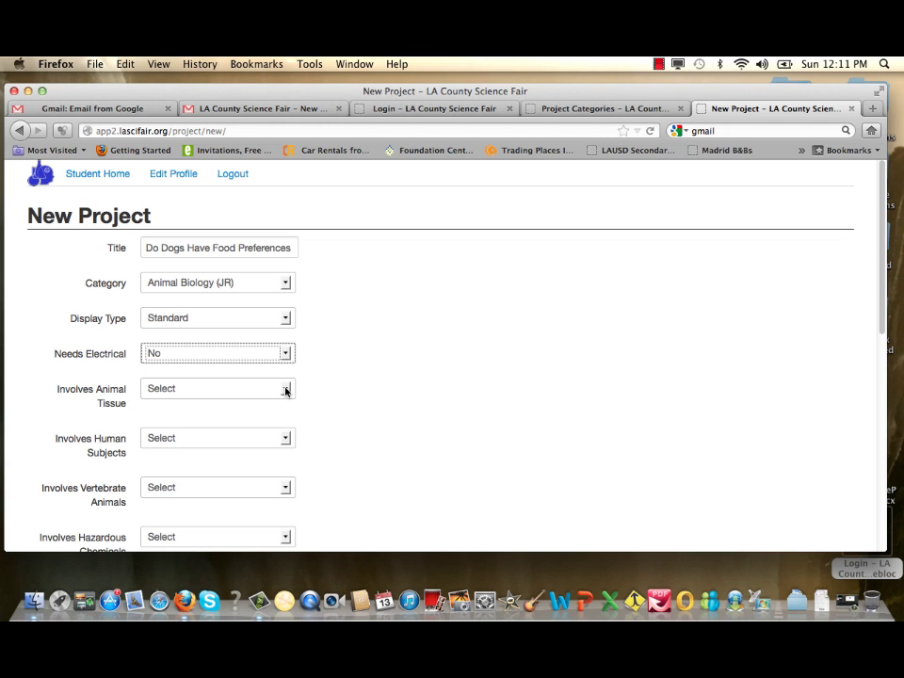
{"action": "left_click", "coordinate": [287, 392]}
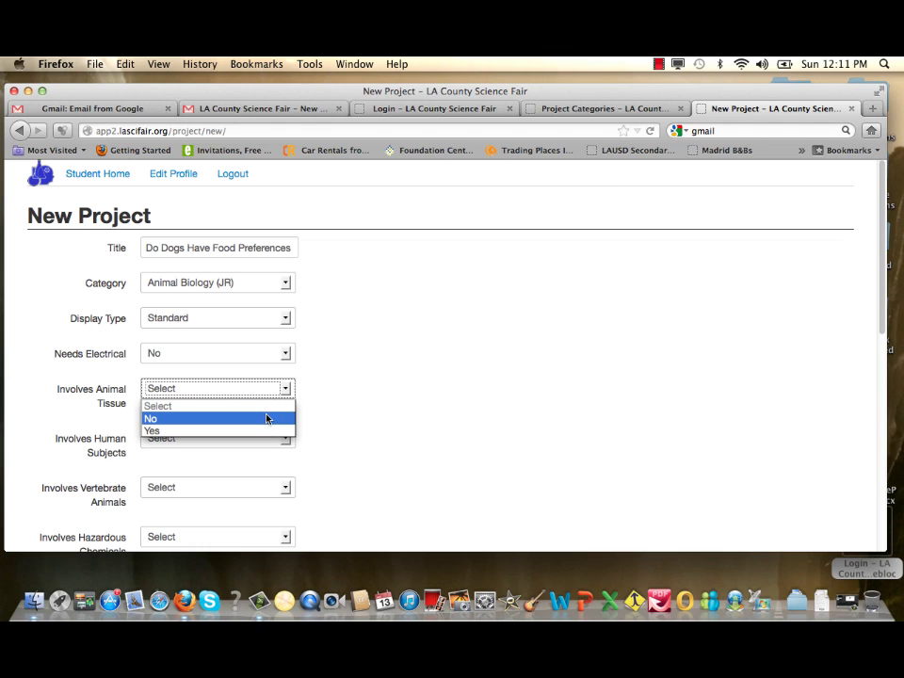
{"action": "left_click", "coordinate": [264, 426]}
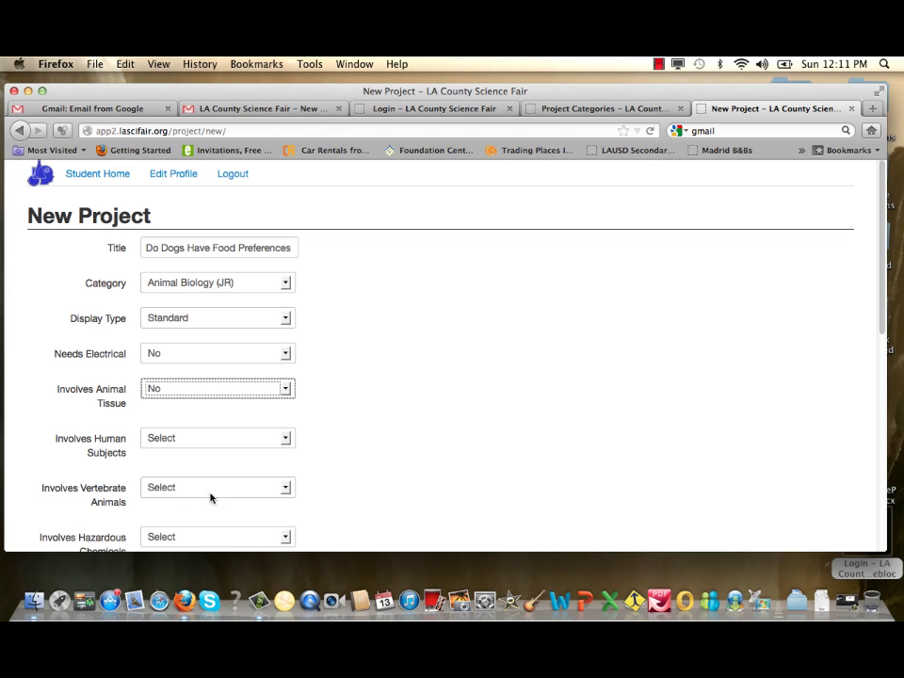
Answer No for Involves Human Subjects and Yes for Involves Vertebrate Animals
{"action": "scroll", "coordinate": [294, 490], "scroll_direction": "down", "scroll_amount": 1}
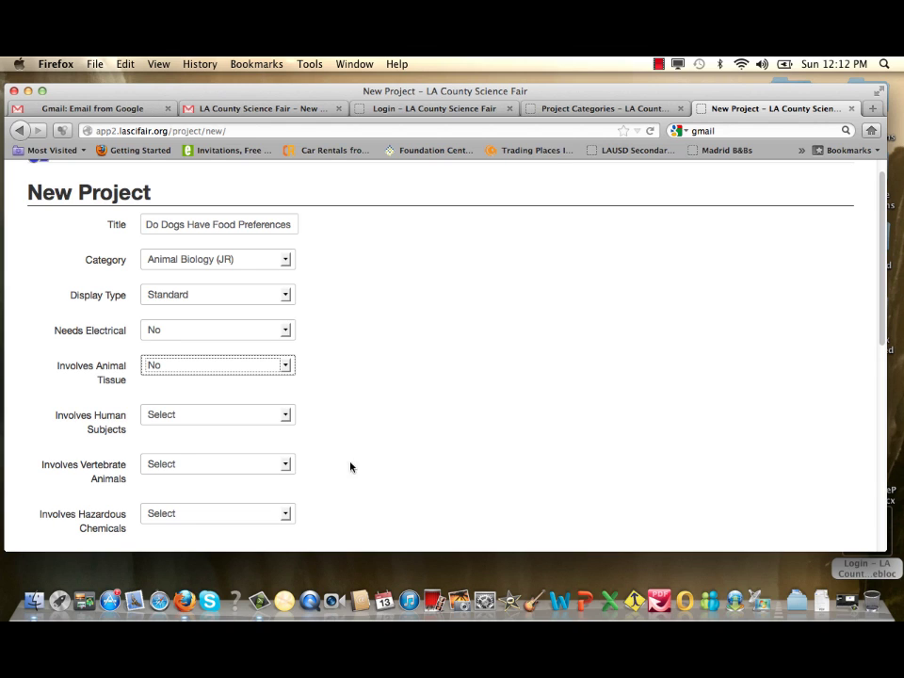
{"action": "left_click", "coordinate": [283, 419]}
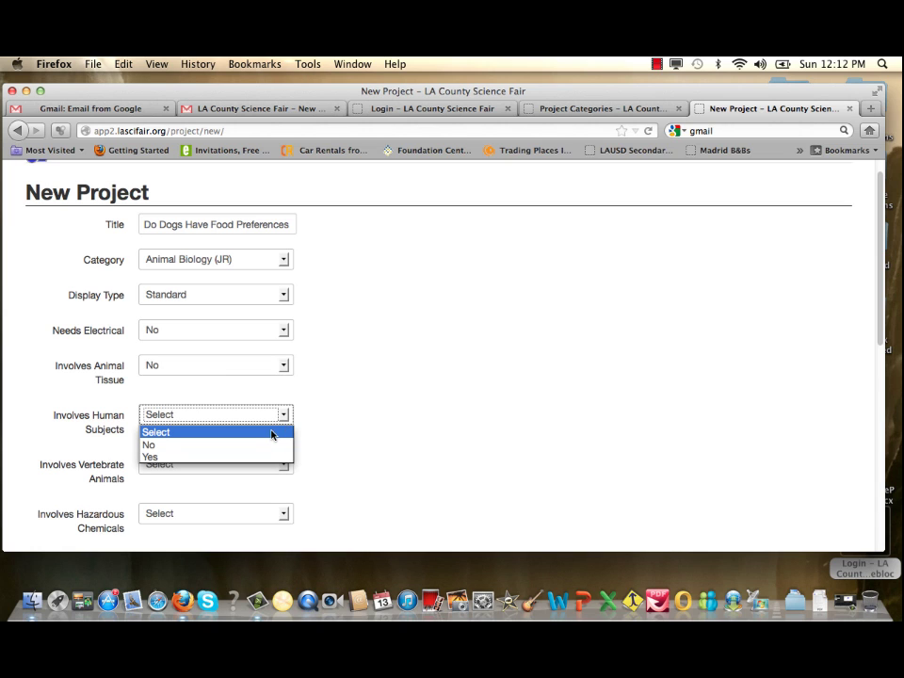
{"action": "left_click", "coordinate": [263, 444]}
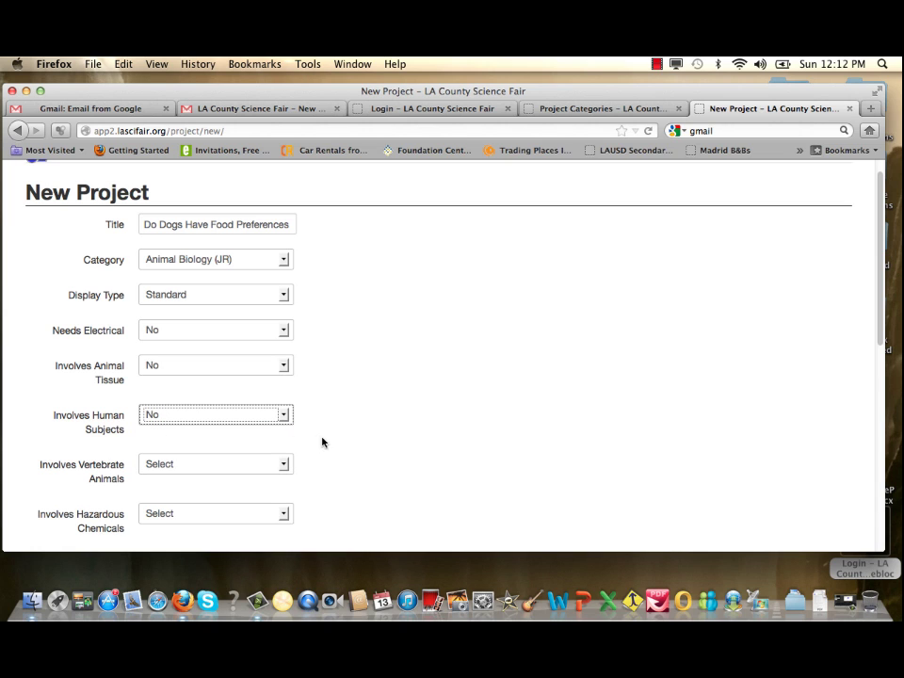
{"action": "scroll", "coordinate": [335, 442], "scroll_direction": "down", "scroll_amount": 2}
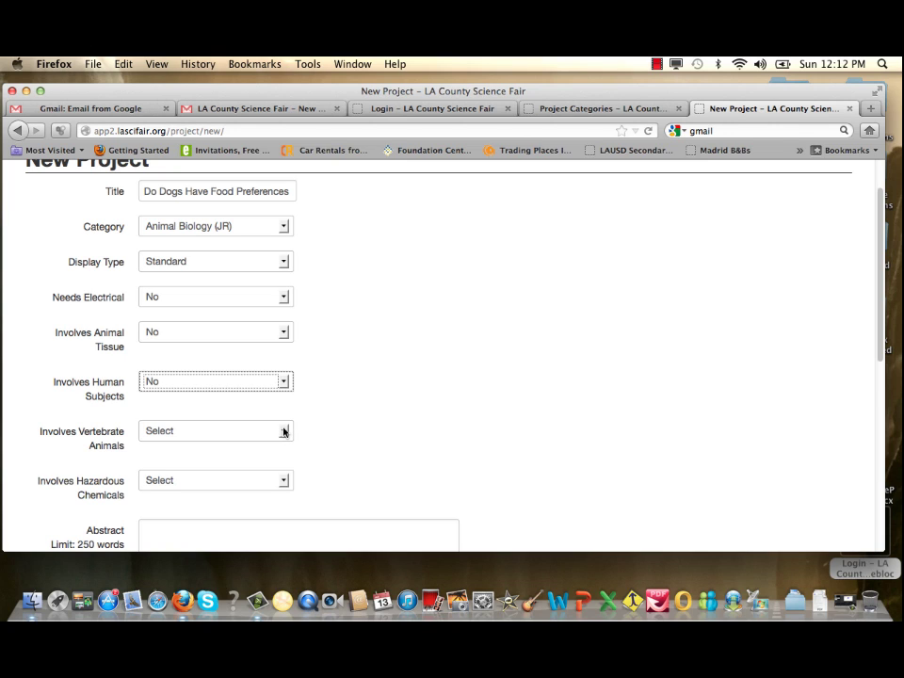
{"action": "left_click", "coordinate": [284, 433]}
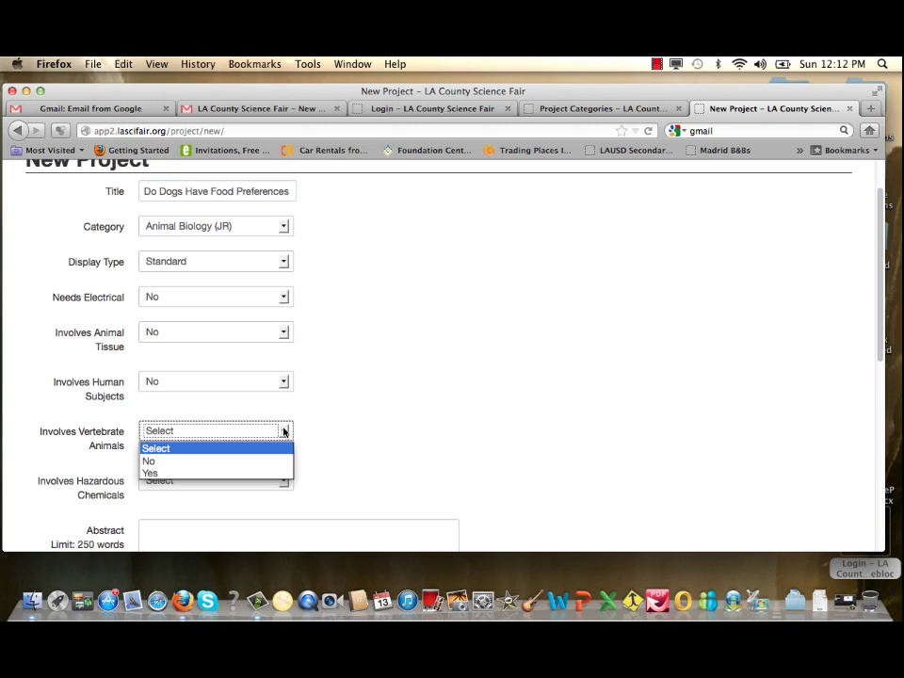
{"action": "left_click", "coordinate": [266, 473]}
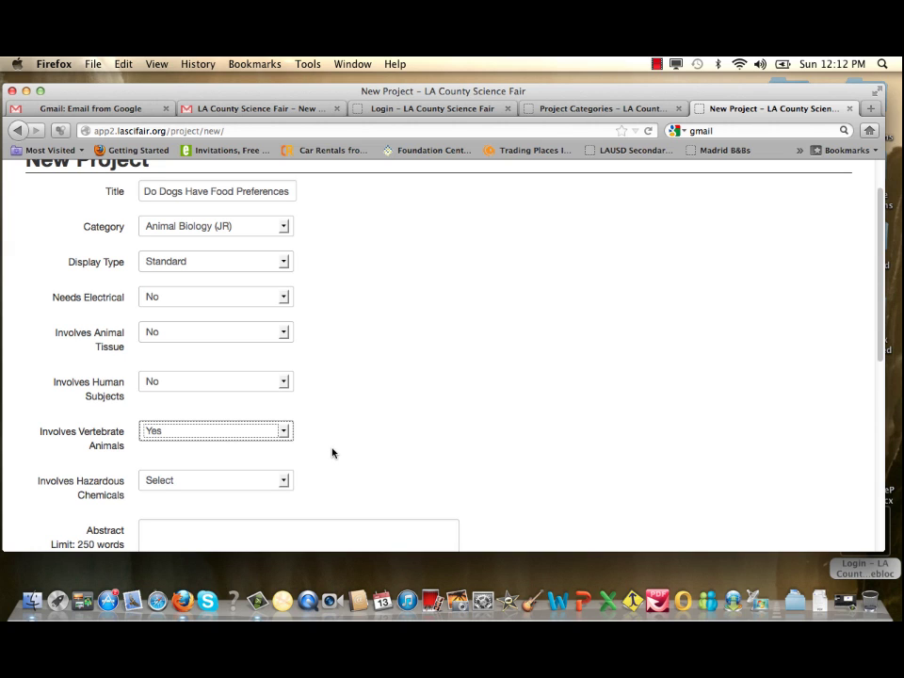
Bring up the answer choices for Involves Hazardous Chemicals further down the form
{"action": "scroll", "coordinate": [331, 453], "scroll_direction": "down", "scroll_amount": 2}
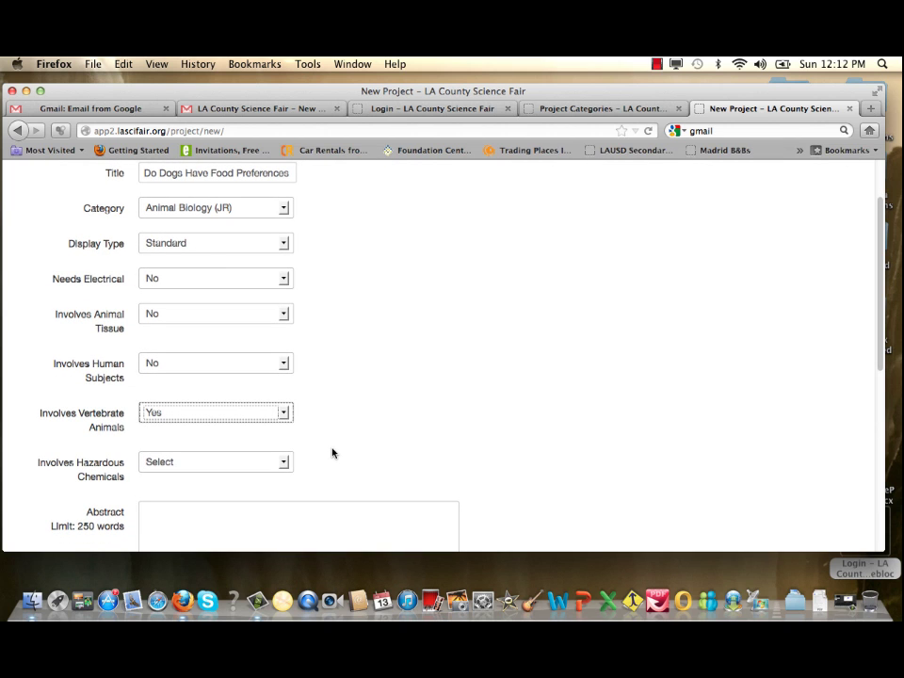
{"action": "scroll", "coordinate": [331, 453], "scroll_direction": "down", "scroll_amount": 3}
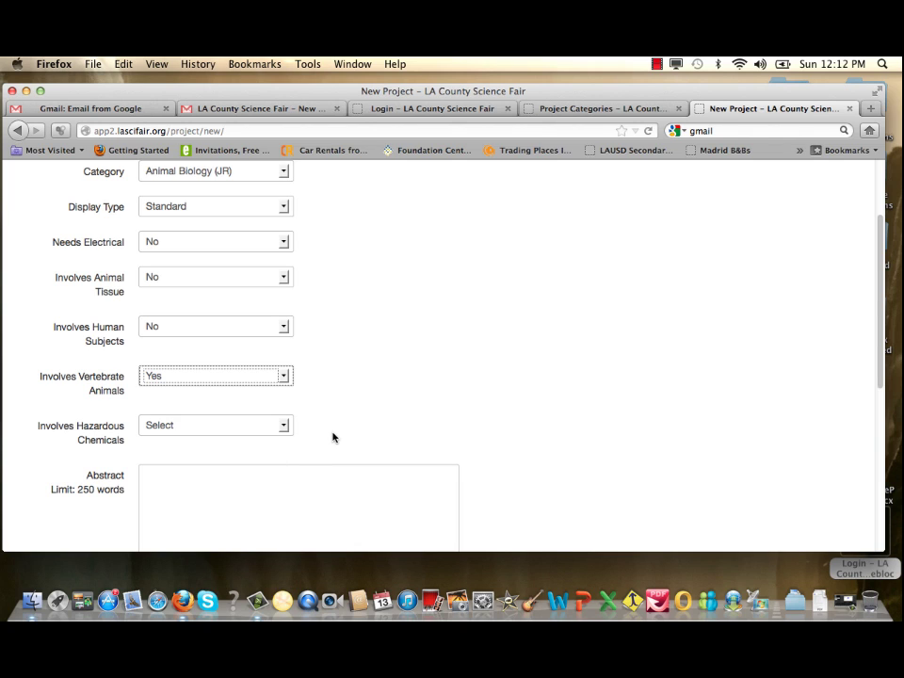
{"action": "left_click", "coordinate": [282, 426]}
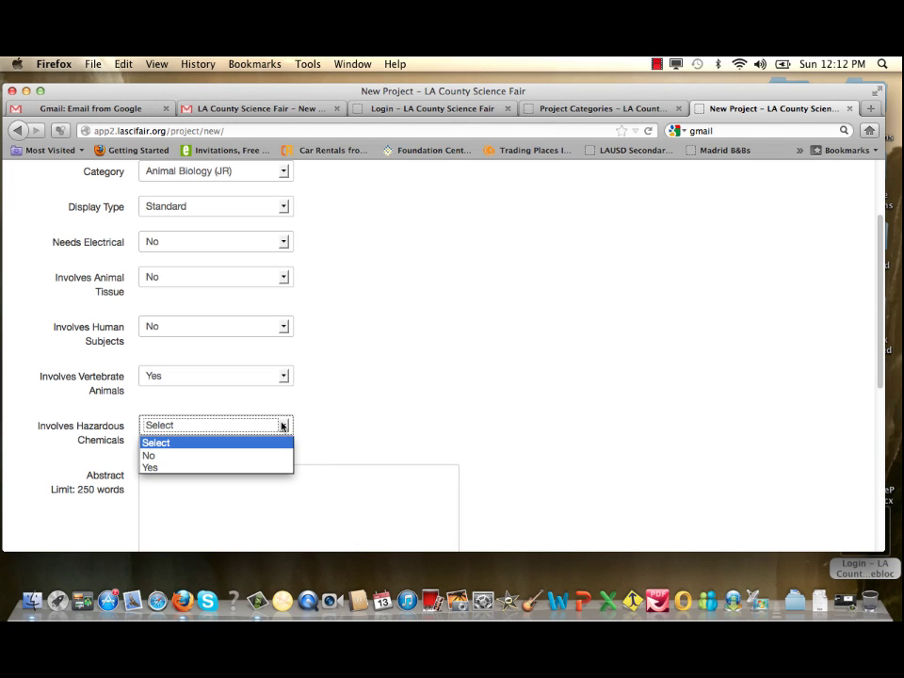
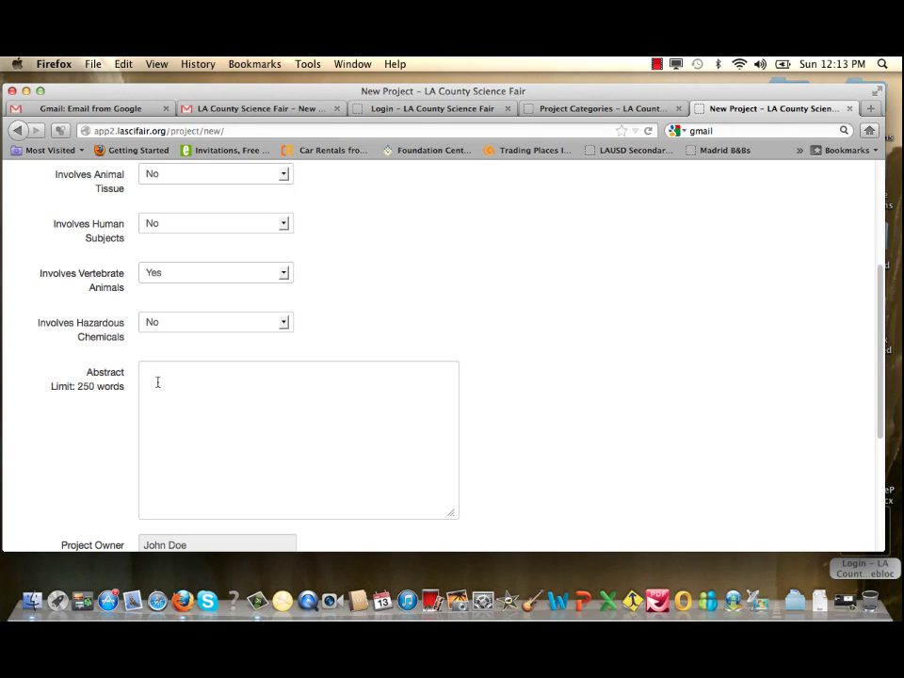
Type the abstract headings 'Objective or Goal-', 'Materials and Methods-', 'Results-' and 'Conclusions and Discussion' on separate lines
{"action": "left_click", "coordinate": [162, 381]}
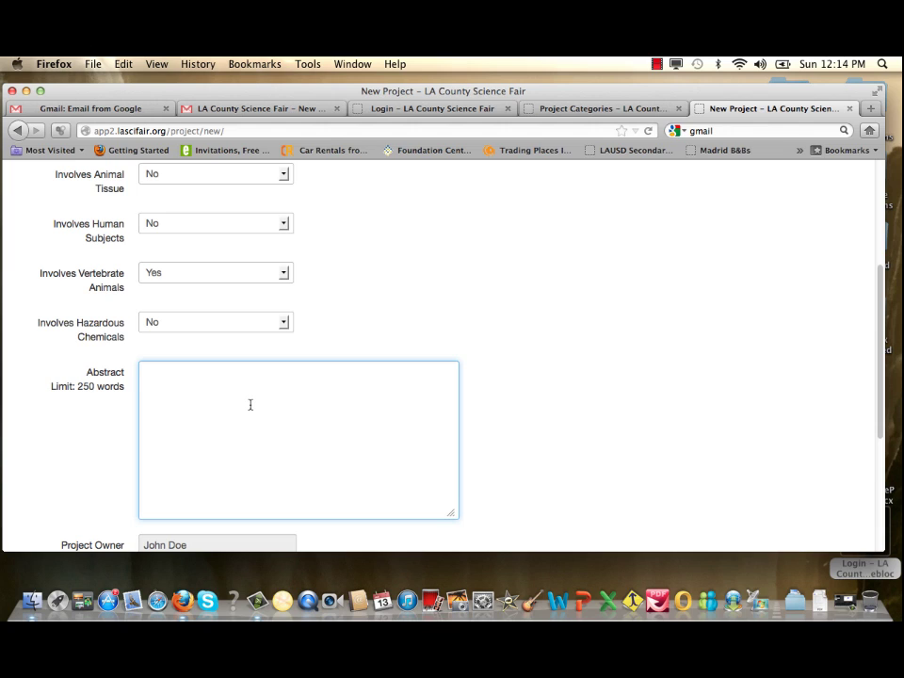
{"action": "type", "text": "Objectv"}
{"action": "key", "text": "BackSpace"}
{"action": "type", "text": "ive or Goal-"}
{"action": "key", "text": "Return"}
{"action": "key", "text": "Return"}
{"action": "type", "text": "M"}
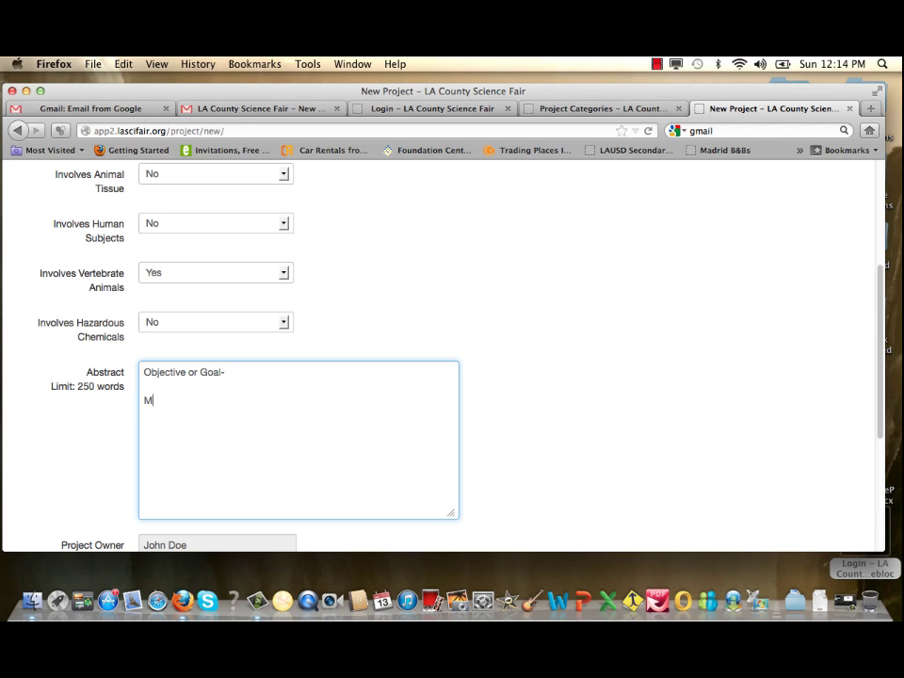
{"action": "type", "text": "aterials and Ma"}
{"action": "type", "text": "thods-"}
{"action": "key", "text": "Return"}
{"action": "key", "text": "Return"}
{"action": "type", "text": "Results-"}
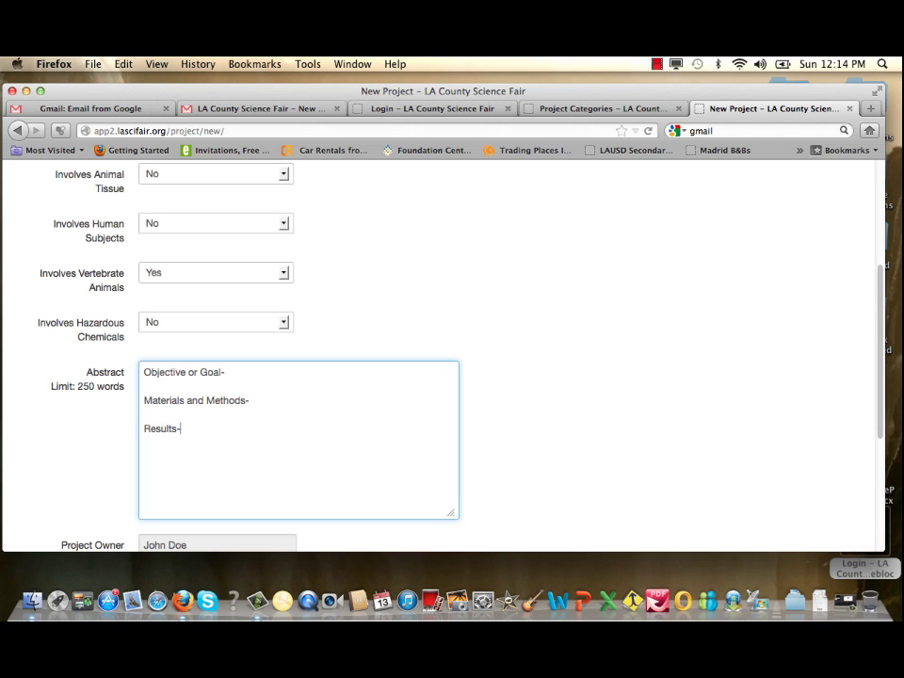
{"action": "key", "text": "Return"}
{"action": "key", "text": "Return"}
{"action": "type", "text": "Conclusions and Disc"}
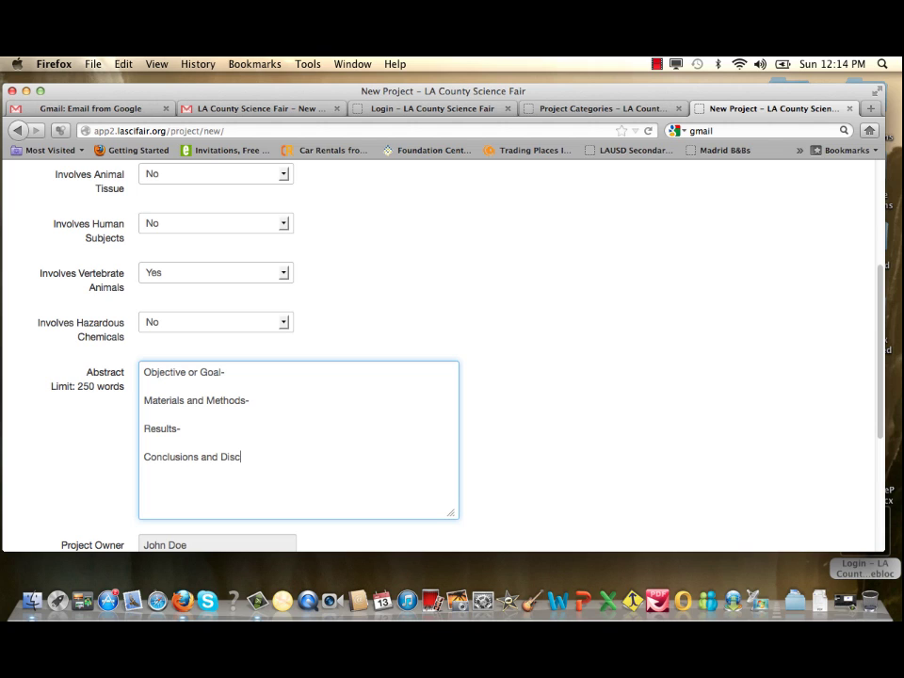
{"action": "type", "text": "ussion"}
{"action": "scroll", "coordinate": [282, 444], "scroll_direction": "down", "scroll_amount": 3}
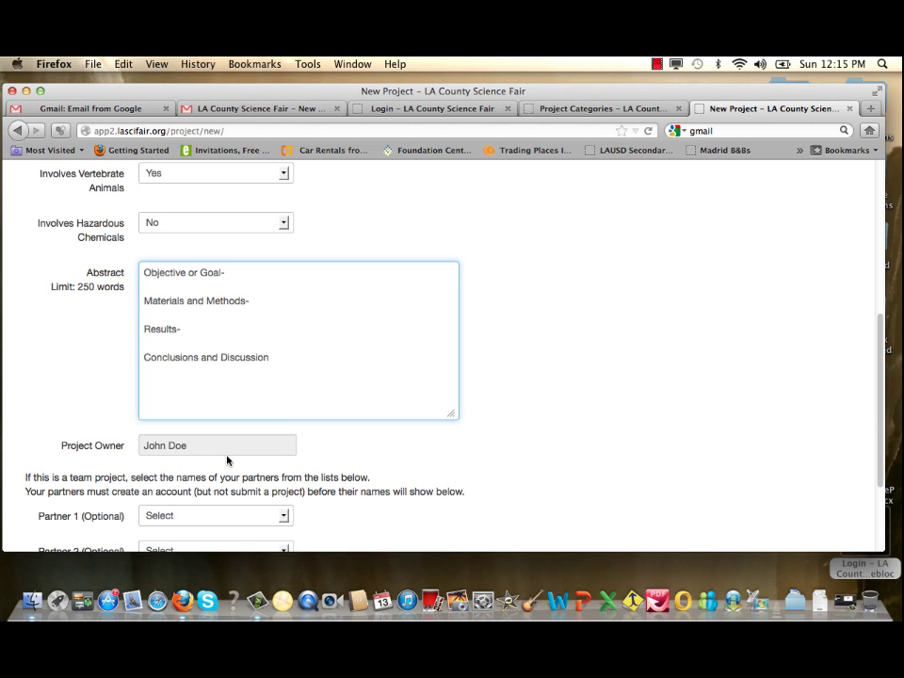
Set both the Partner 1 and Partner 2 dropdowns to None, then confirm they stay None
{"action": "scroll", "coordinate": [227, 460], "scroll_direction": "down", "scroll_amount": 3}
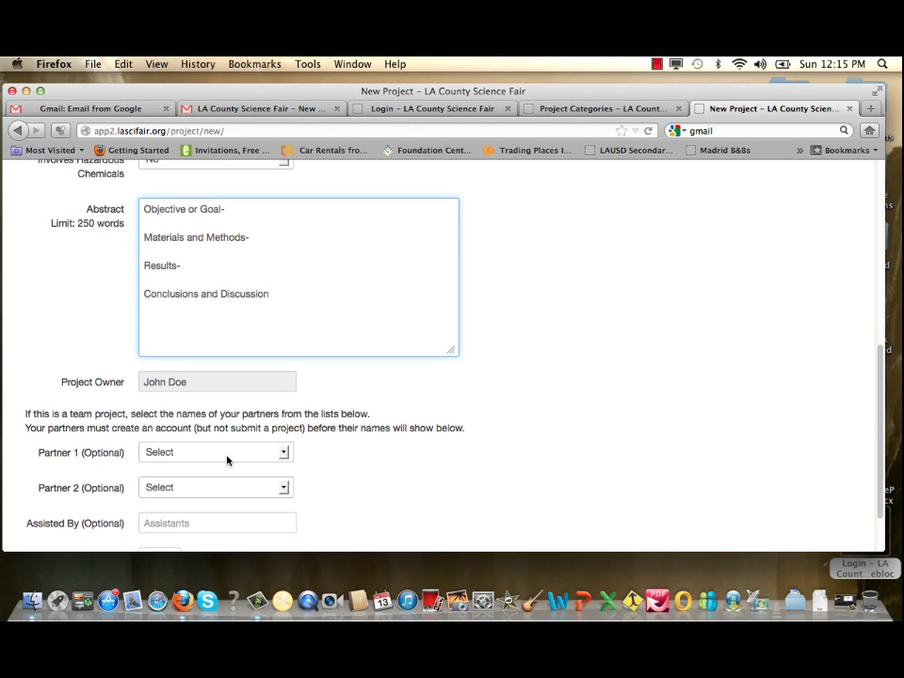
{"action": "scroll", "coordinate": [227, 461], "scroll_direction": "down", "scroll_amount": 2}
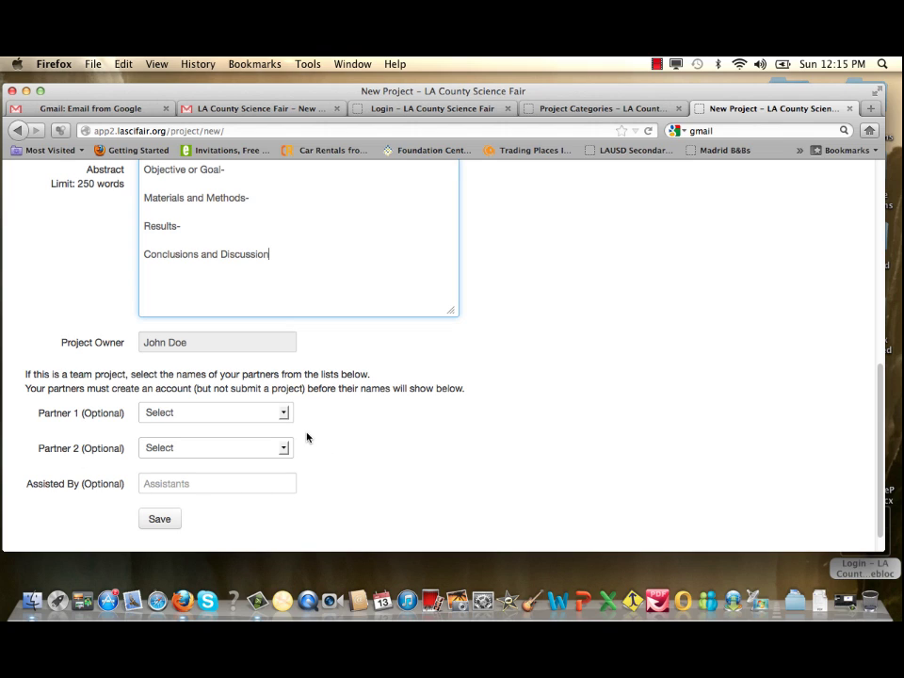
{"action": "left_click", "coordinate": [283, 414]}
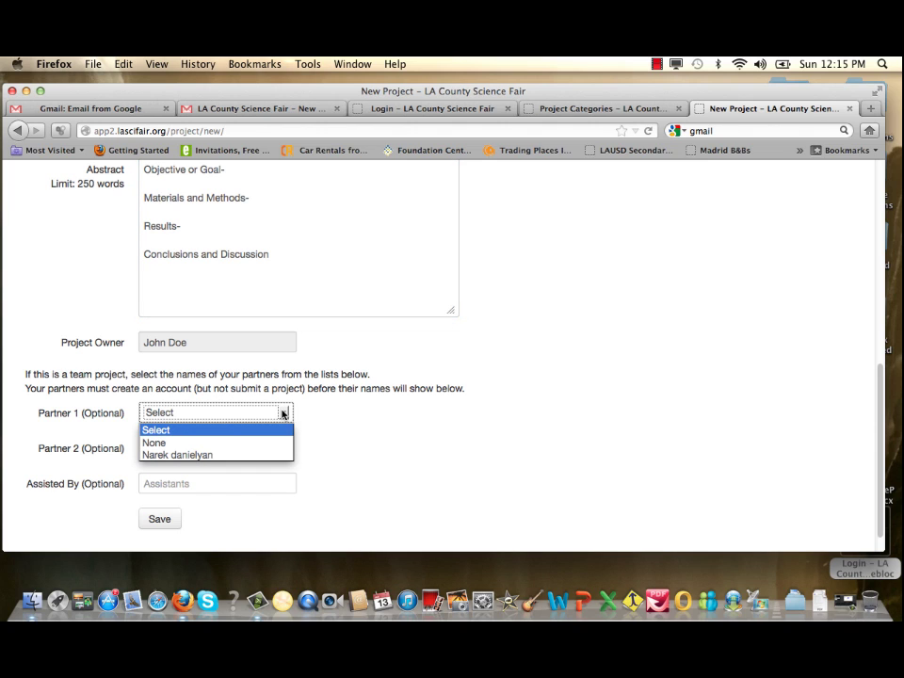
{"action": "left_click", "coordinate": [259, 444]}
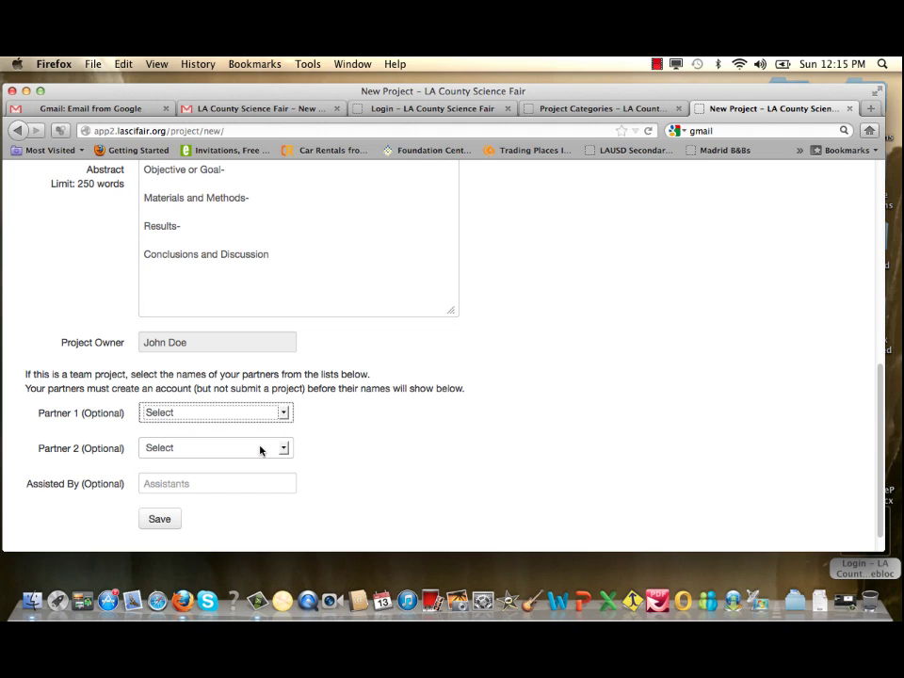
{"action": "left_click", "coordinate": [283, 449]}
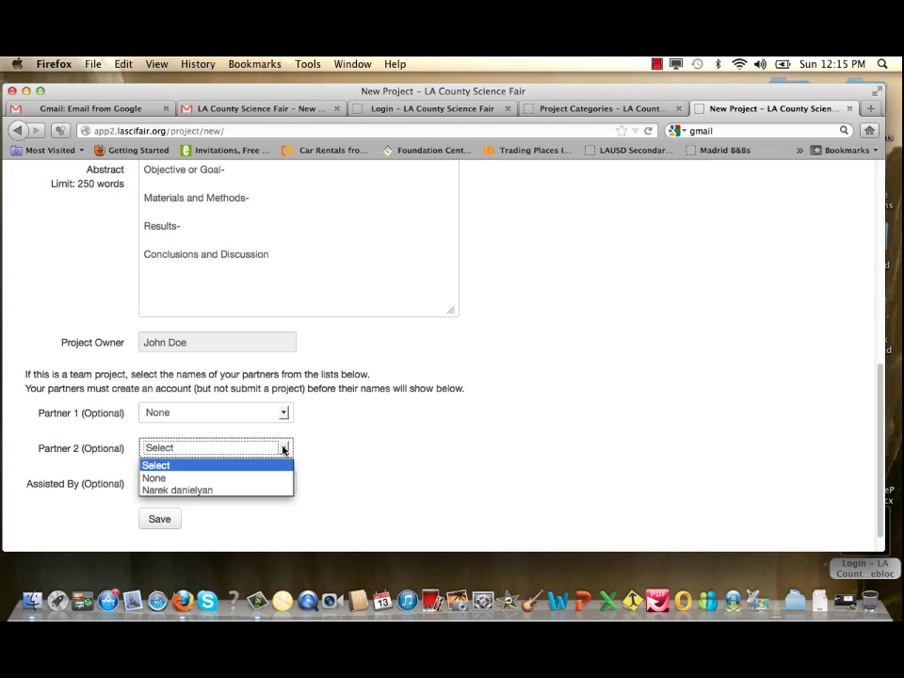
{"action": "left_click", "coordinate": [263, 478]}
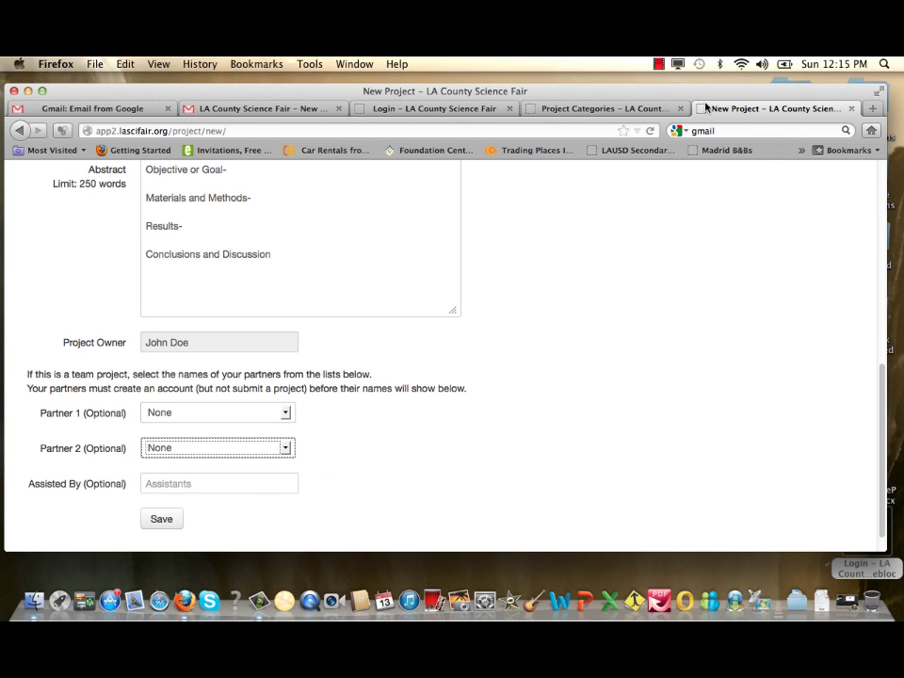
{"action": "left_click", "coordinate": [662, 65]}
{"action": "left_click", "coordinate": [709, 93]}
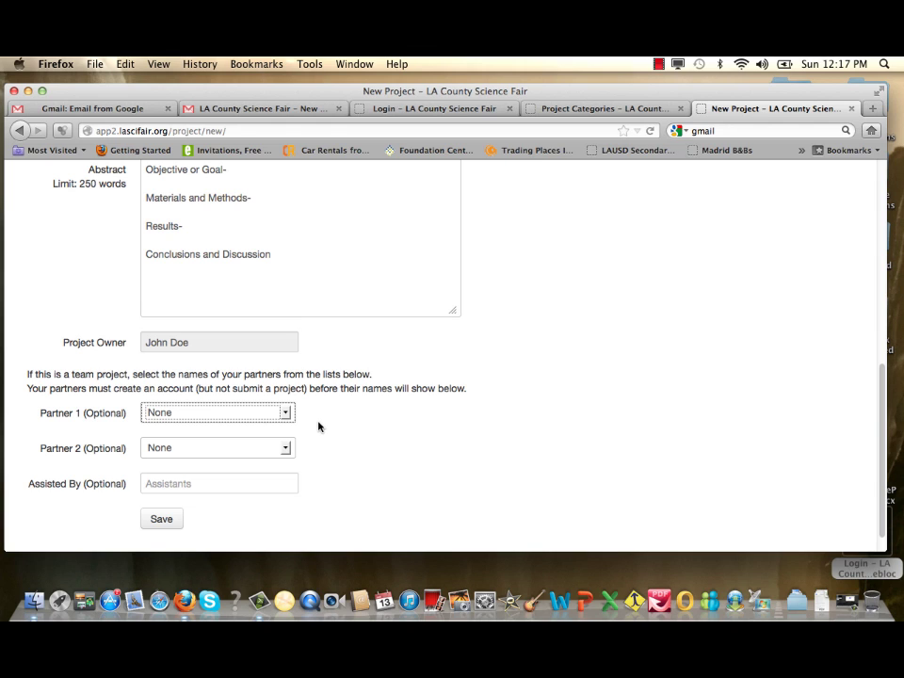
{"action": "left_click", "coordinate": [284, 412]}
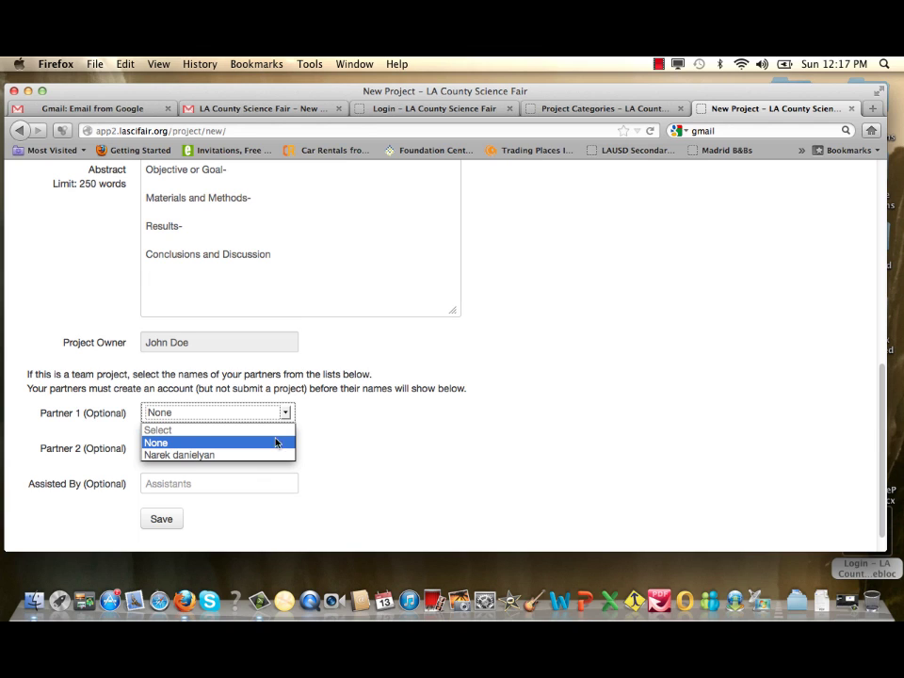
{"action": "left_click", "coordinate": [288, 411]}
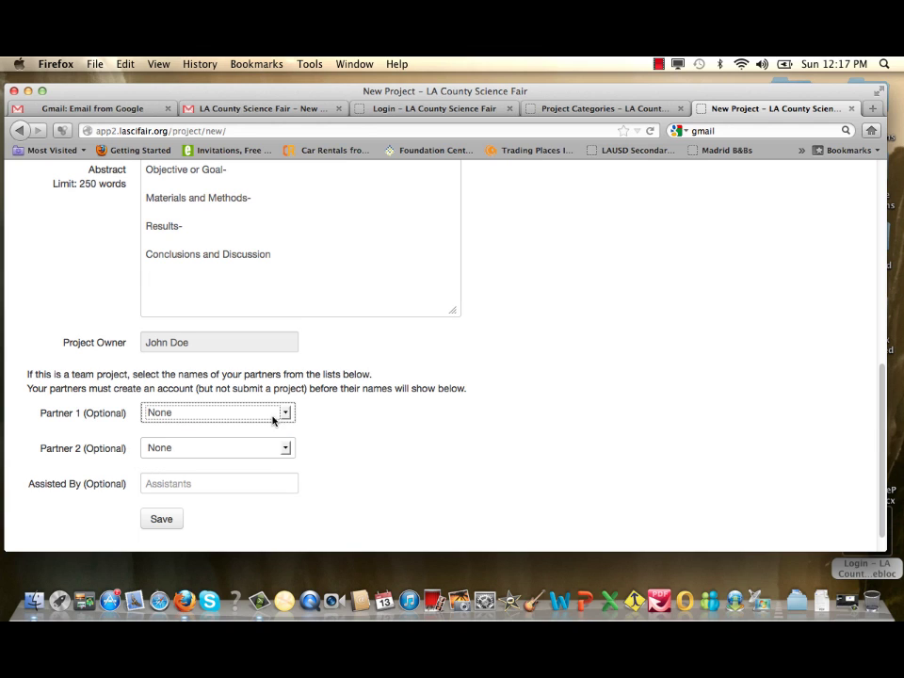
{"action": "left_click", "coordinate": [285, 451]}
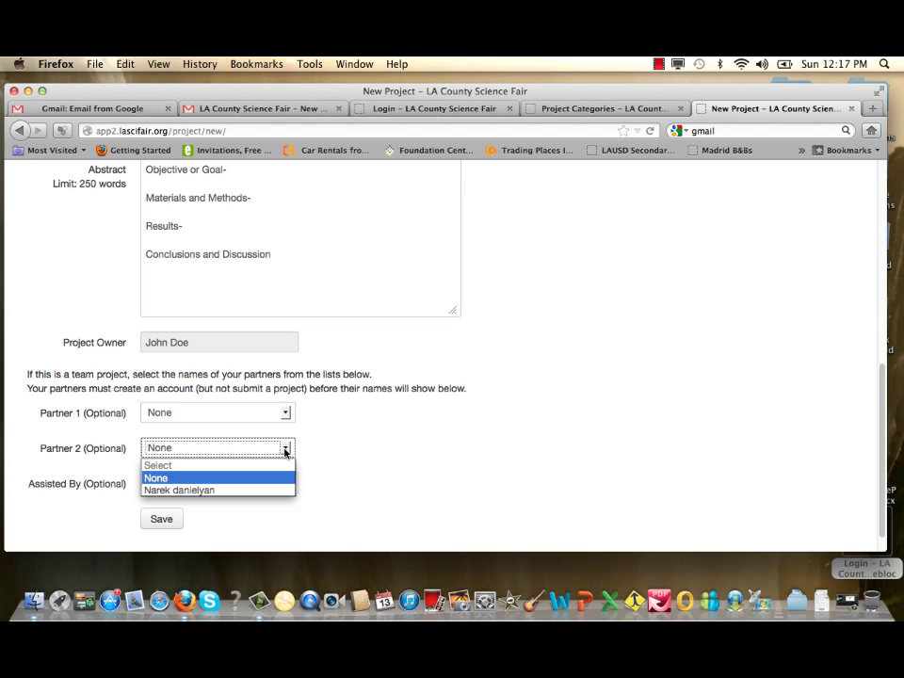
{"action": "left_click", "coordinate": [286, 453]}
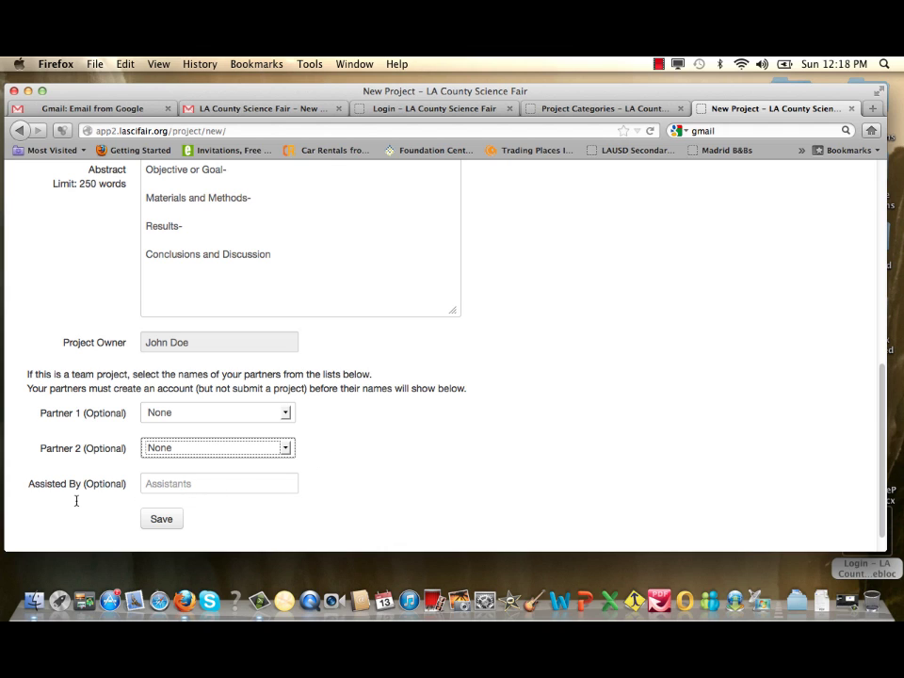
Enter 'Science teacher and parents assisted me on my research.' under Assisted By and save the project
{"action": "left_click", "coordinate": [166, 484]}
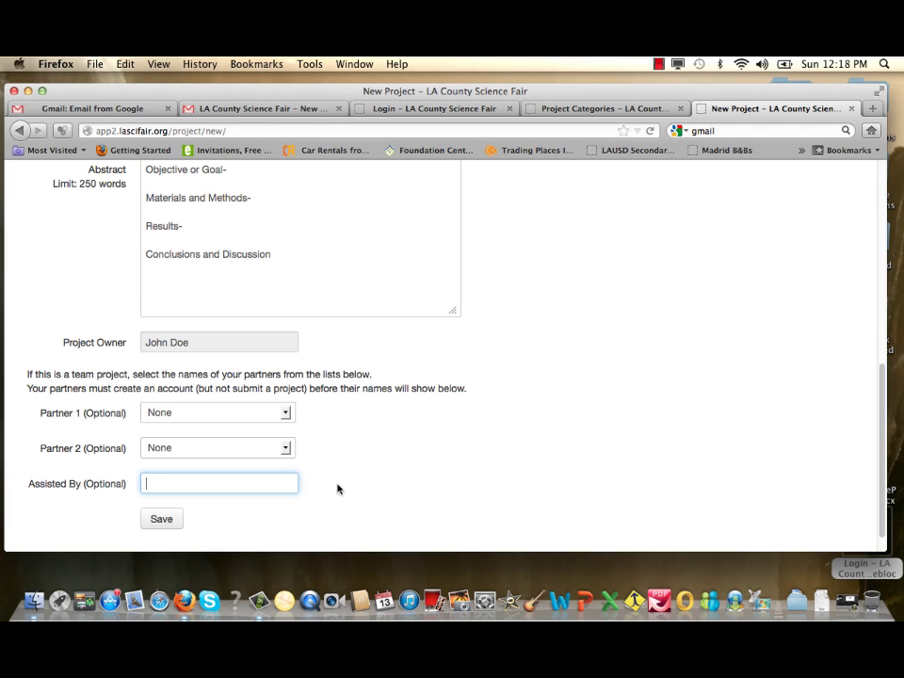
{"action": "type", "text": "s"}
{"action": "key", "text": "BackSpace"}
{"action": "type", "text": "Science teacher"}
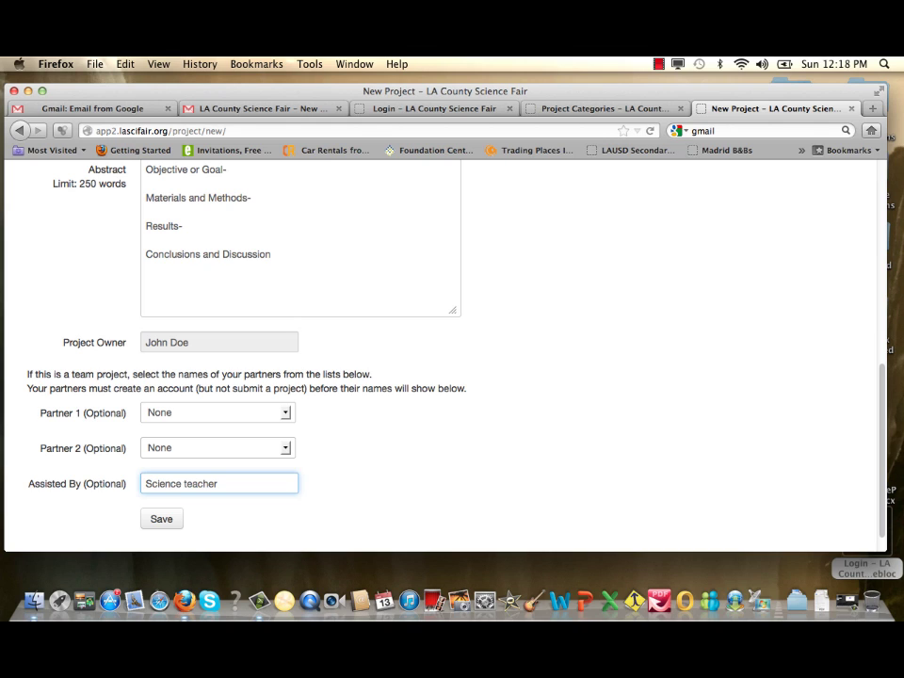
{"action": "type", "text": " and parents assisted me on"}
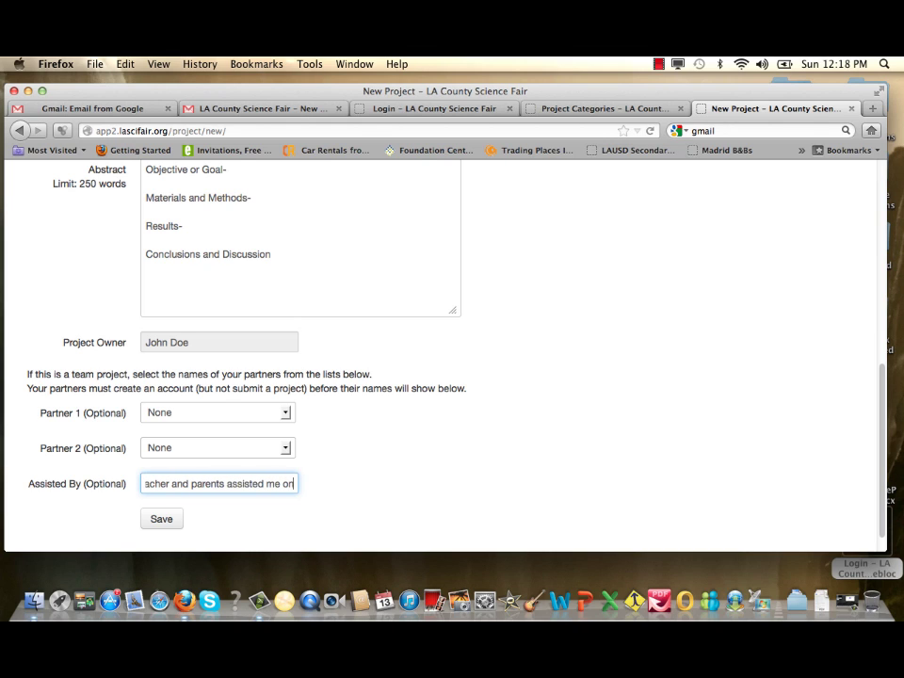
{"action": "type", "text": " my research"}
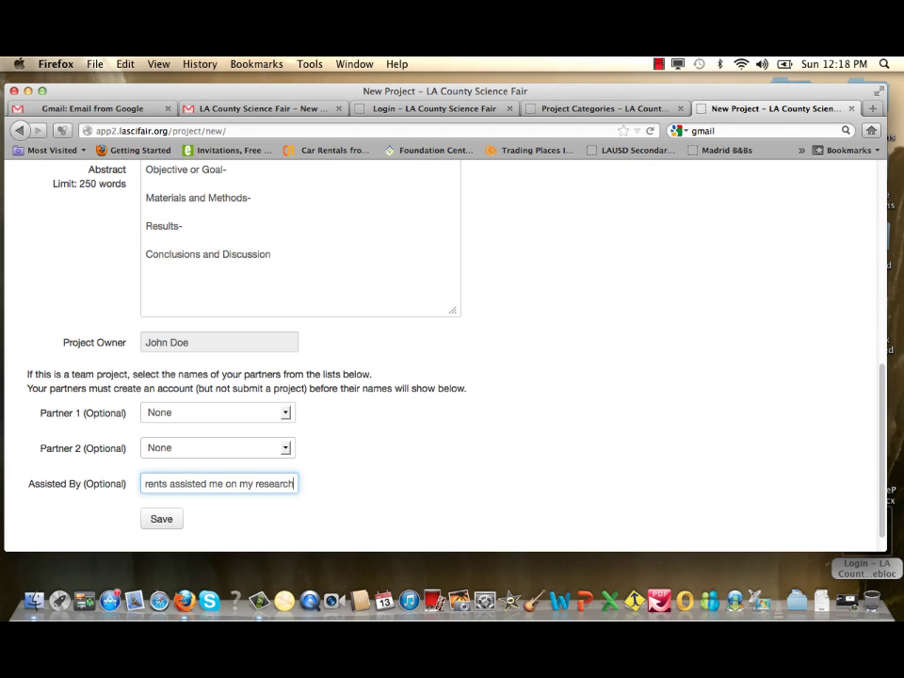
{"action": "type", "text": "."}
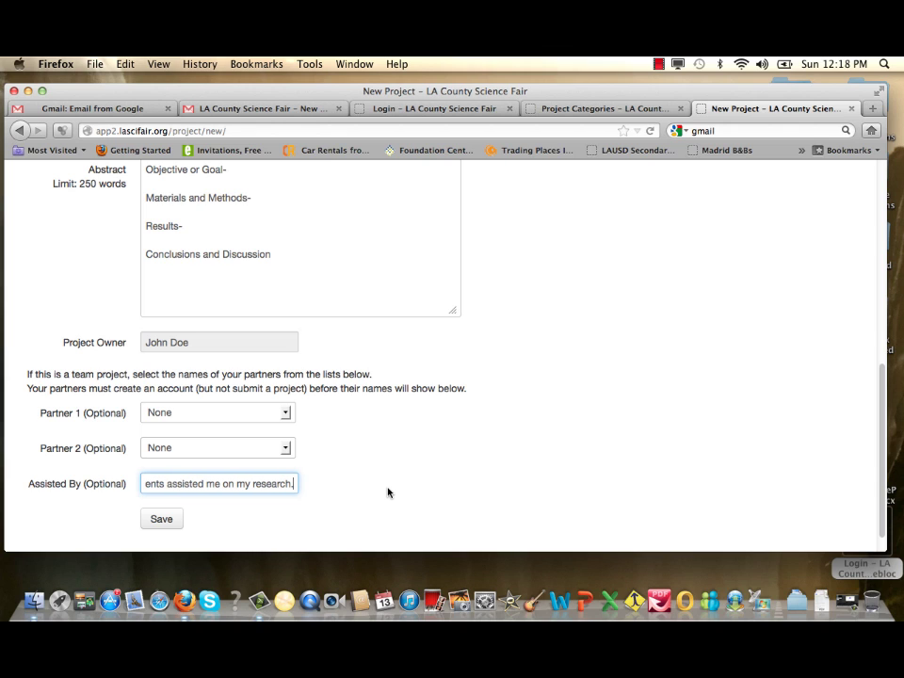
{"action": "scroll", "coordinate": [388, 492], "scroll_direction": "down", "scroll_amount": 1}
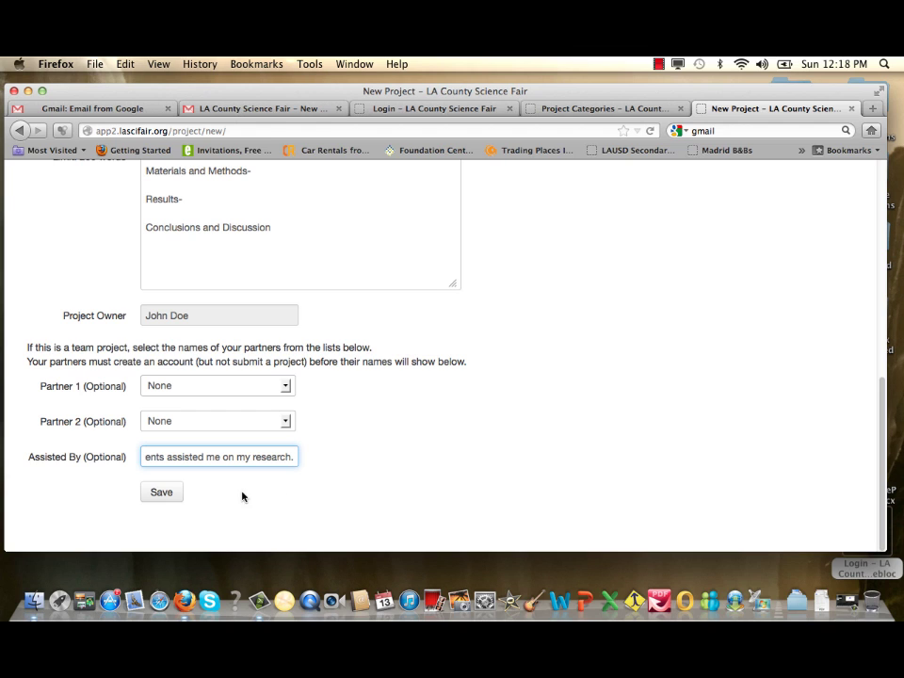
{"action": "left_click", "coordinate": [170, 496]}
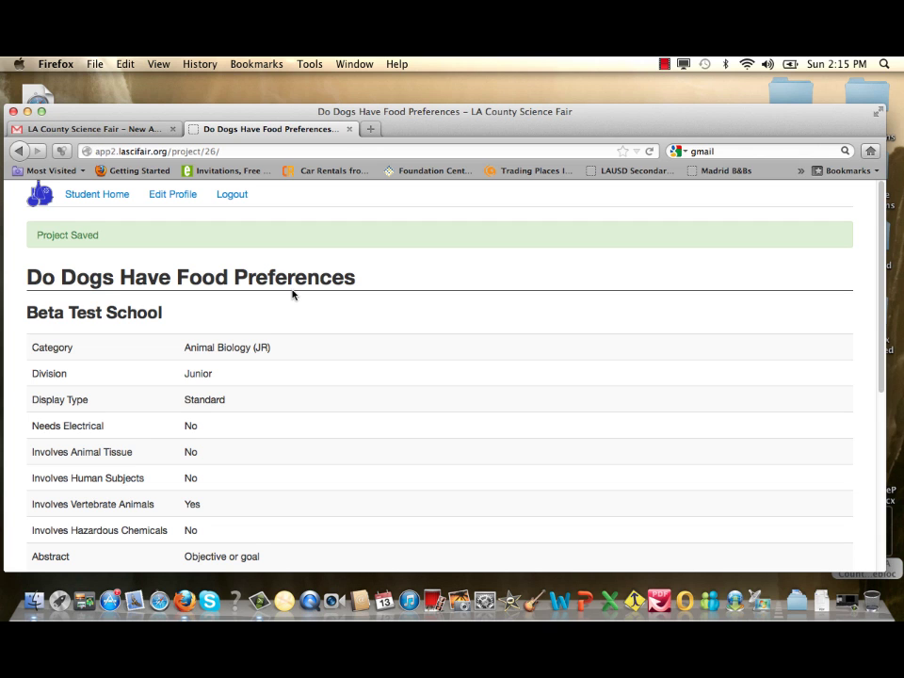
Scroll through the saved project page to check Animal Biology (JR), Junior division and approvals, then return to the Project Saved banner
{"action": "scroll", "coordinate": [292, 295], "scroll_direction": "down", "scroll_amount": 1}
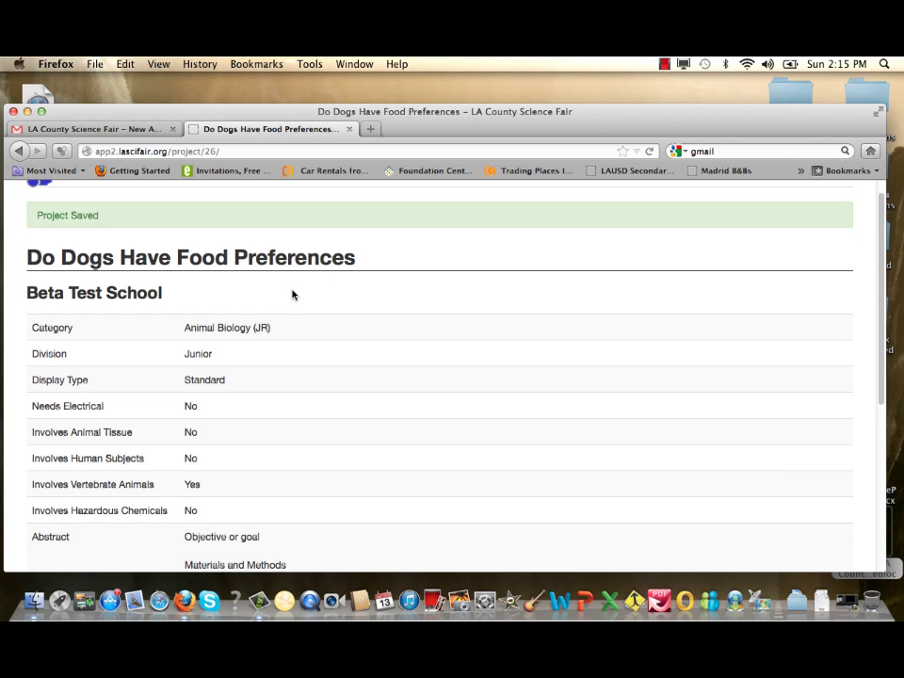
{"action": "scroll", "coordinate": [292, 295], "scroll_direction": "down", "scroll_amount": 1}
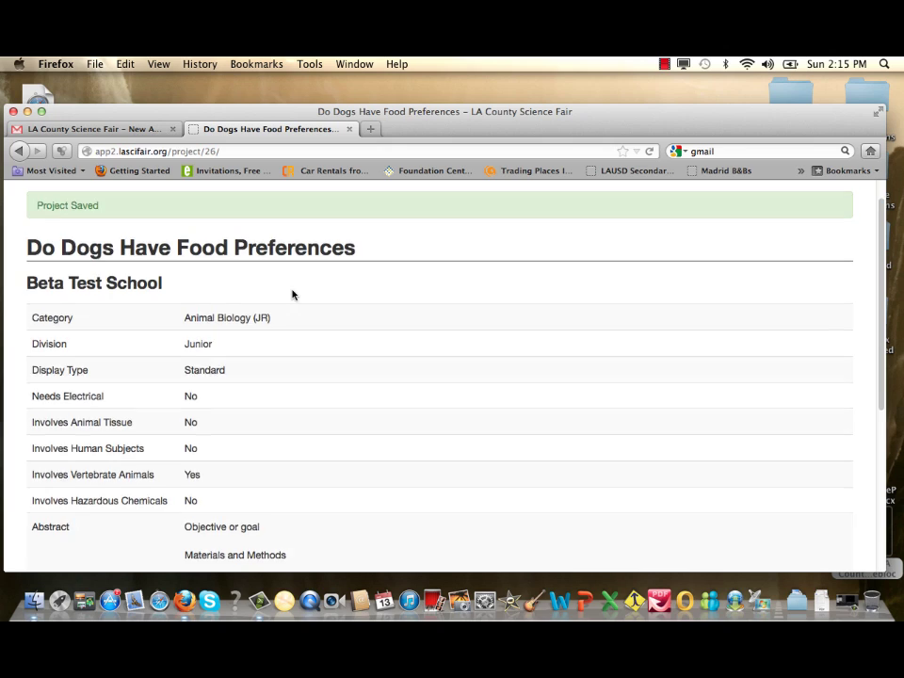
{"action": "scroll", "coordinate": [292, 295], "scroll_direction": "down", "scroll_amount": 1}
{"action": "scroll", "coordinate": [292, 294], "scroll_direction": "down", "scroll_amount": 3}
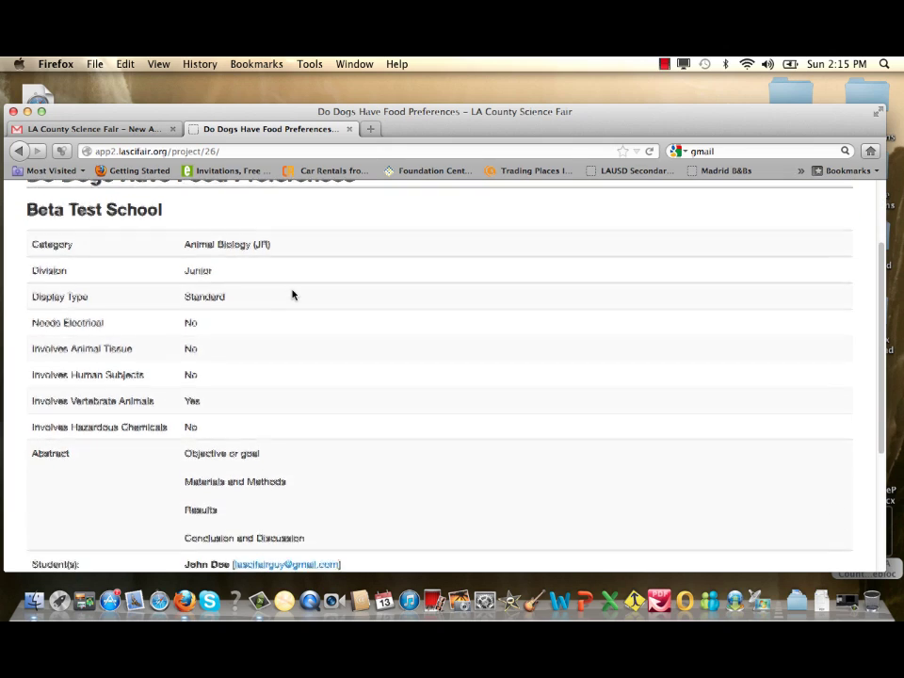
{"action": "scroll", "coordinate": [292, 295], "scroll_direction": "down", "scroll_amount": 2}
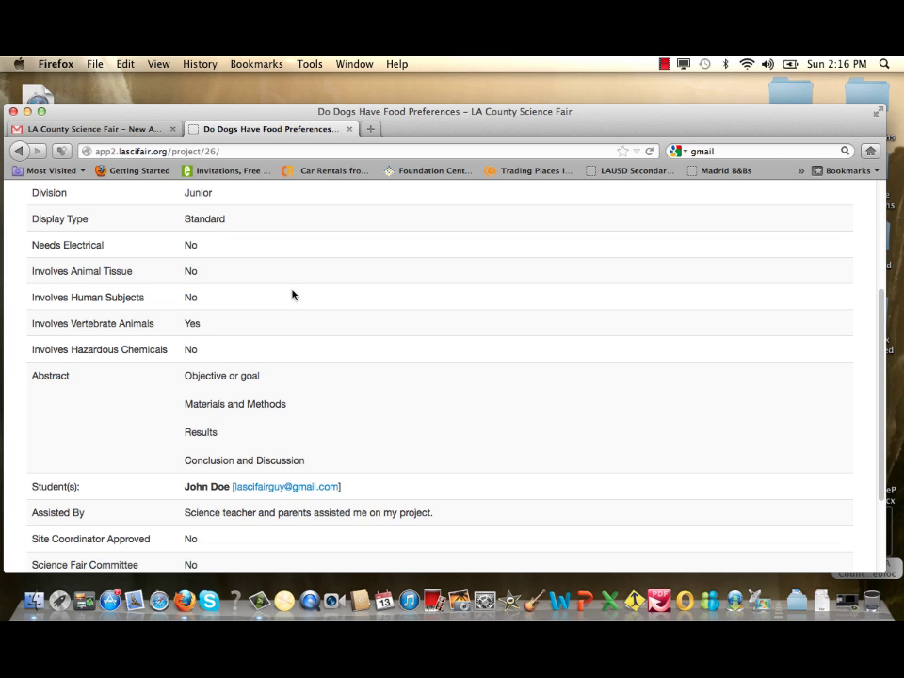
{"action": "scroll", "coordinate": [297, 294], "scroll_direction": "up", "scroll_amount": 2}
{"action": "scroll", "coordinate": [300, 295], "scroll_direction": "down", "scroll_amount": 2}
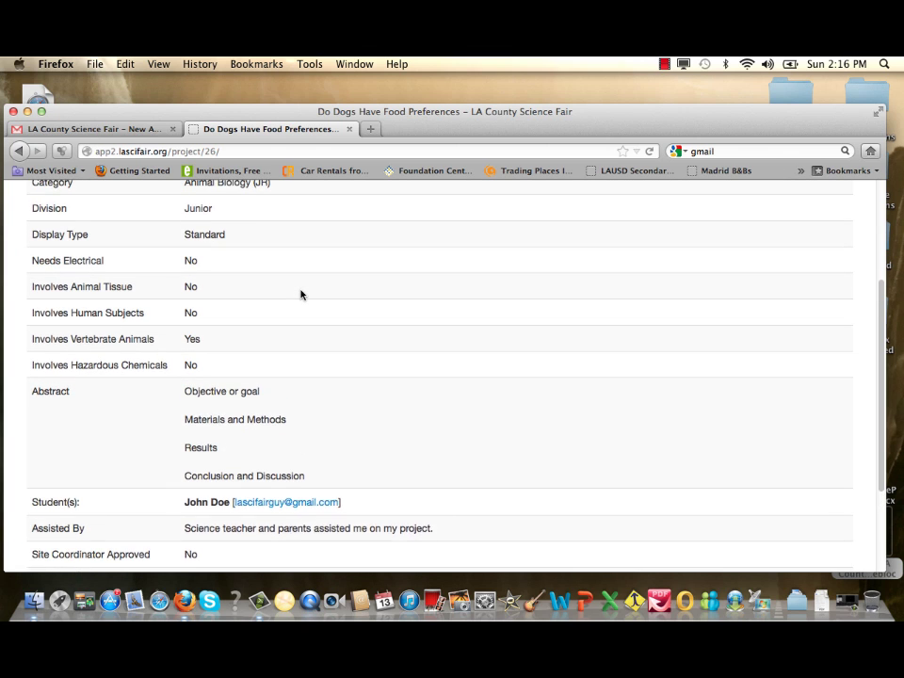
{"action": "scroll", "coordinate": [300, 294], "scroll_direction": "up", "scroll_amount": 1}
{"action": "scroll", "coordinate": [301, 295], "scroll_direction": "down", "scroll_amount": 1}
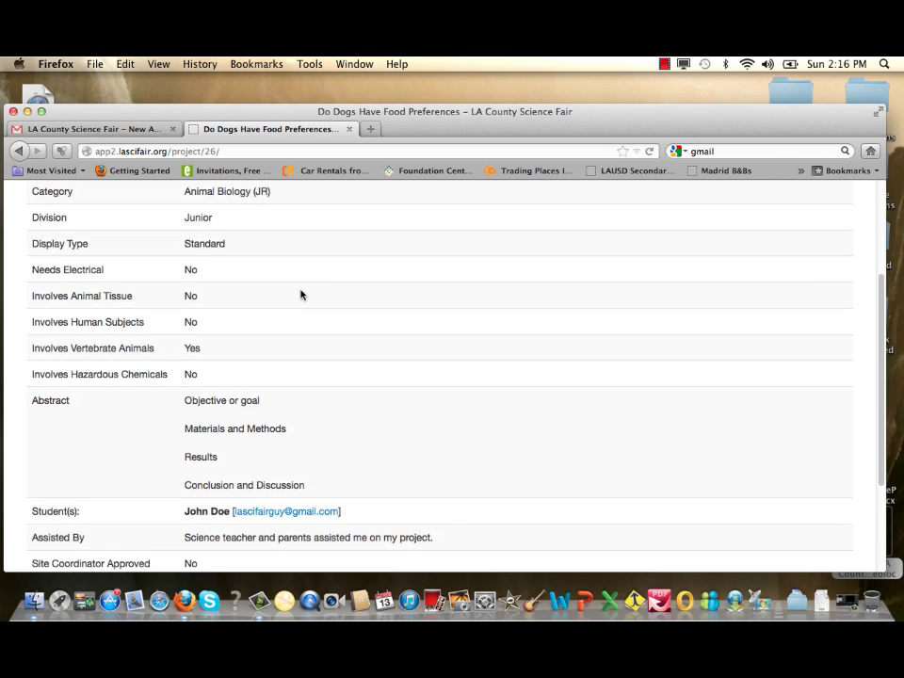
{"action": "scroll", "coordinate": [300, 294], "scroll_direction": "down", "scroll_amount": 5}
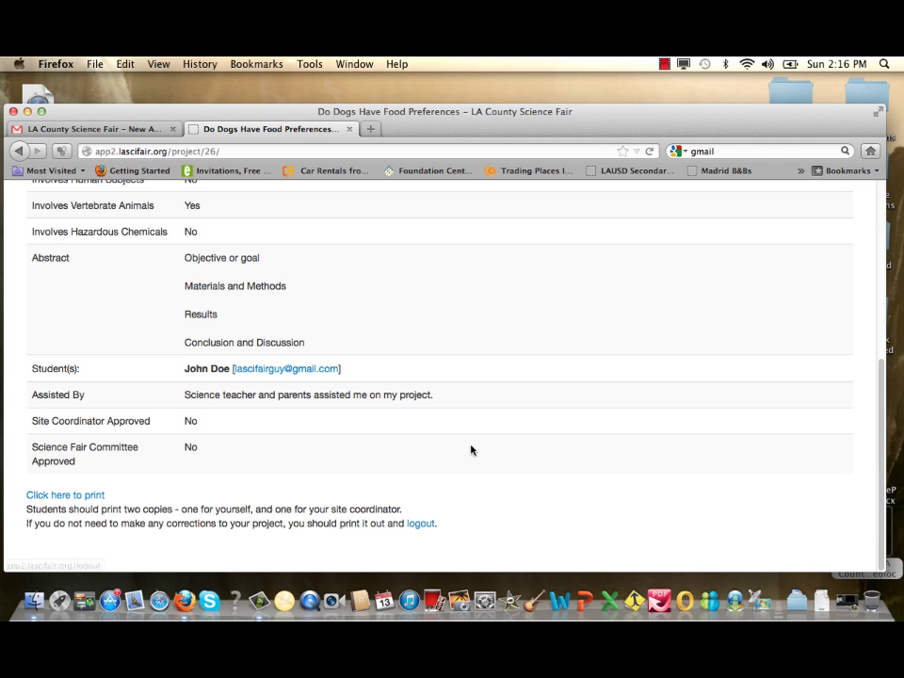
{"action": "scroll", "coordinate": [471, 450], "scroll_direction": "up", "scroll_amount": 5}
{"action": "scroll", "coordinate": [471, 450], "scroll_direction": "up", "scroll_amount": 3}
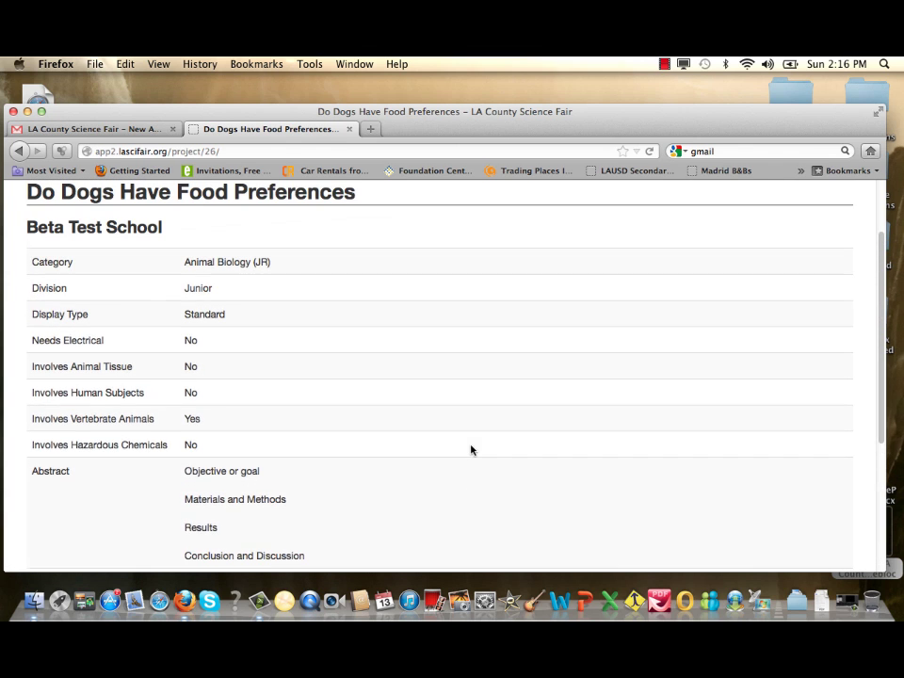
{"action": "scroll", "coordinate": [471, 450], "scroll_direction": "up", "scroll_amount": 2}
{"action": "scroll", "coordinate": [471, 450], "scroll_direction": "up", "scroll_amount": 3}
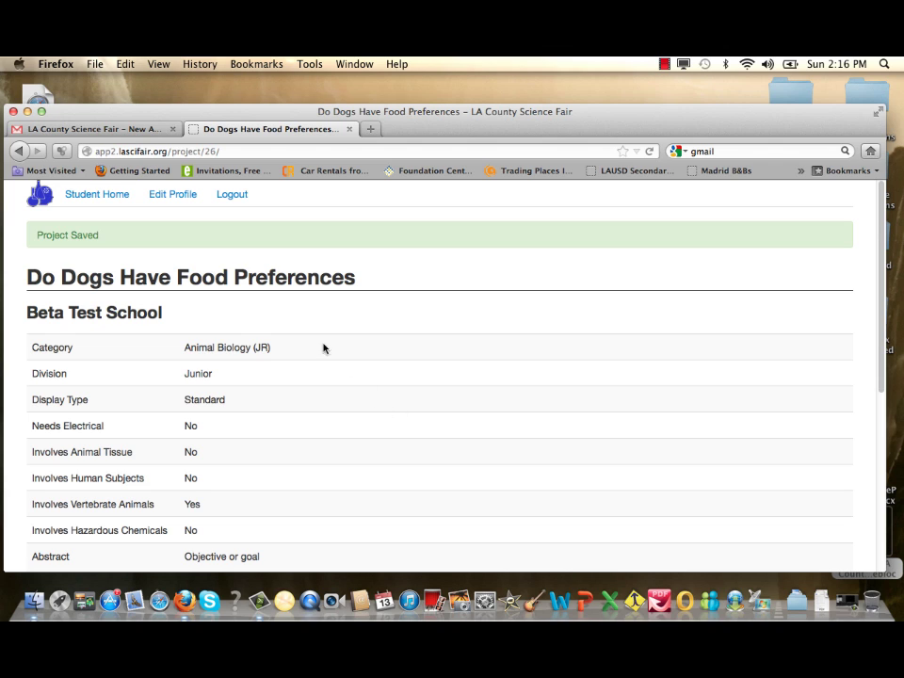
Open Edit Profile and save it unchanged with Update Student
{"action": "left_click", "coordinate": [172, 196]}
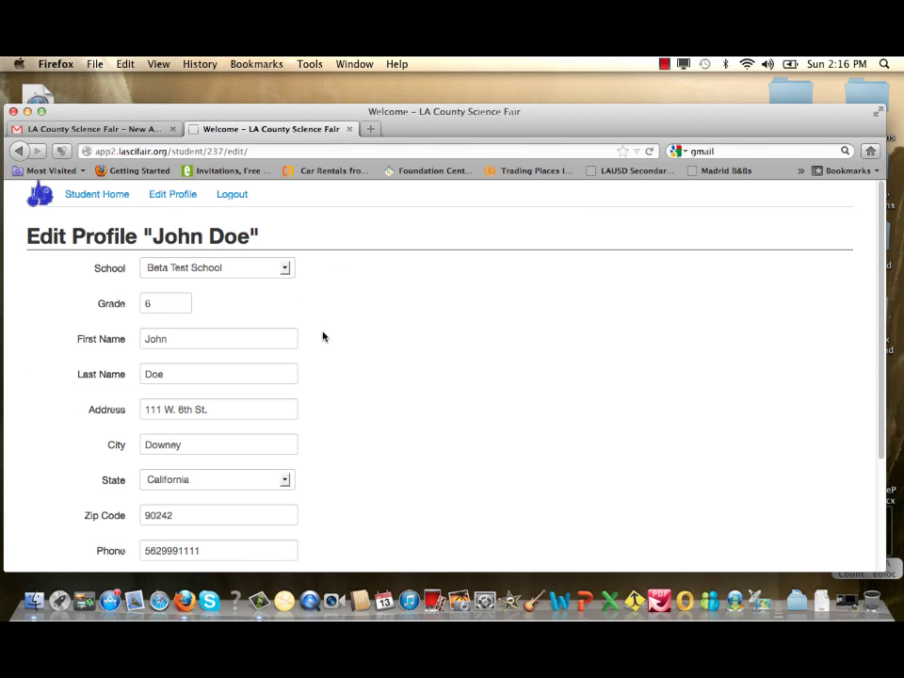
{"action": "scroll", "coordinate": [323, 336], "scroll_direction": "down", "scroll_amount": 2}
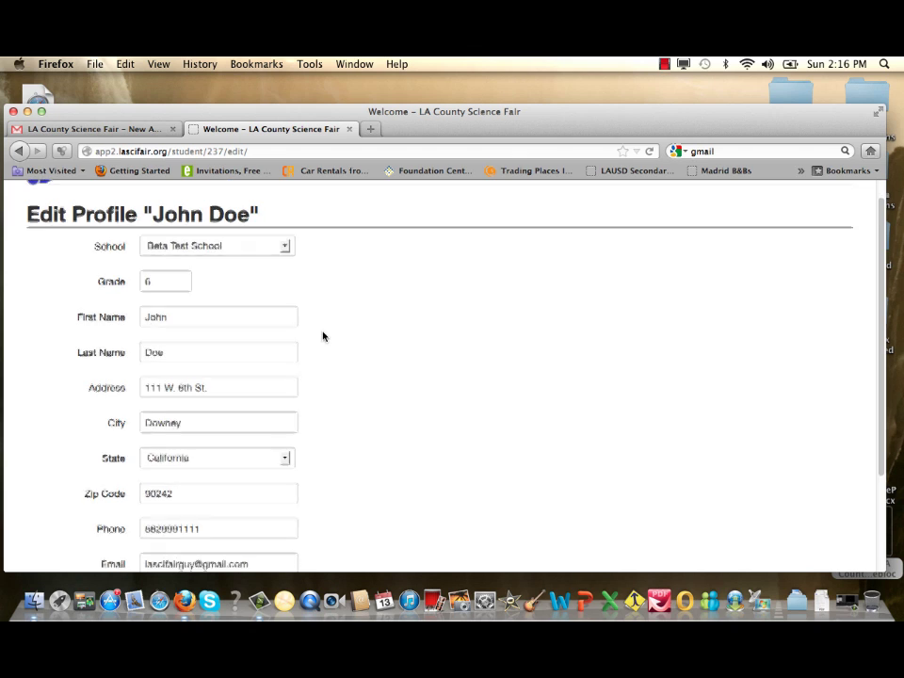
{"action": "scroll", "coordinate": [322, 336], "scroll_direction": "down", "scroll_amount": 3}
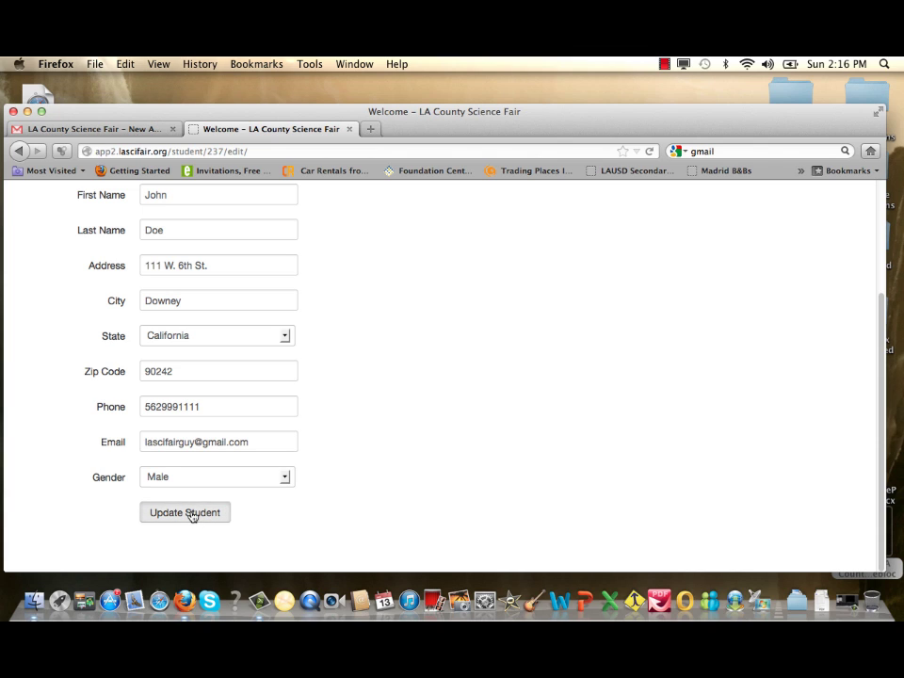
{"action": "left_click", "coordinate": [192, 517]}
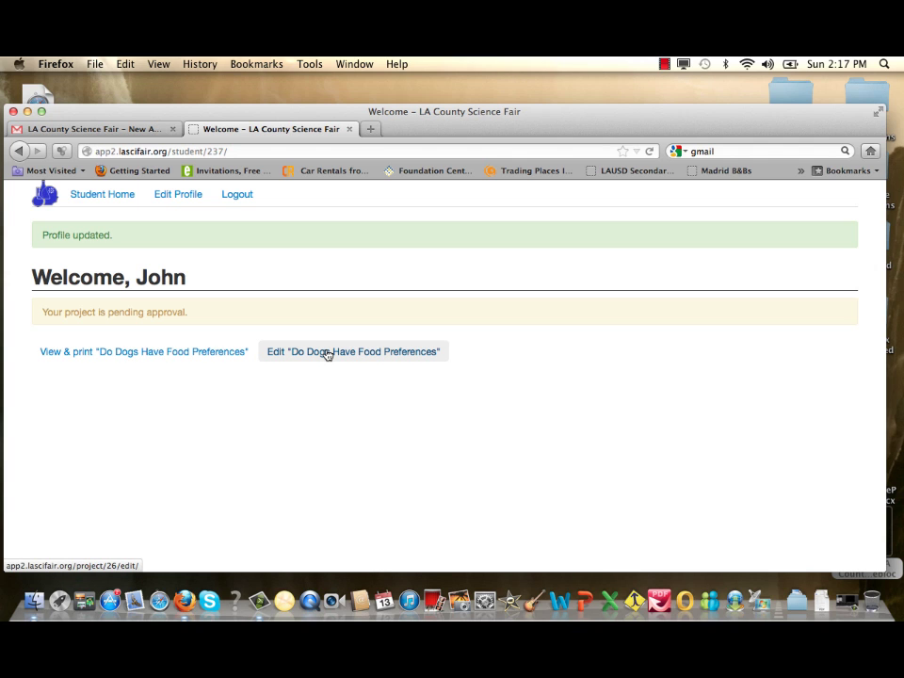
Reopen the 'Do Dogs Have Food Preferences' project edit form, review it, then log out
{"action": "left_click", "coordinate": [327, 353]}
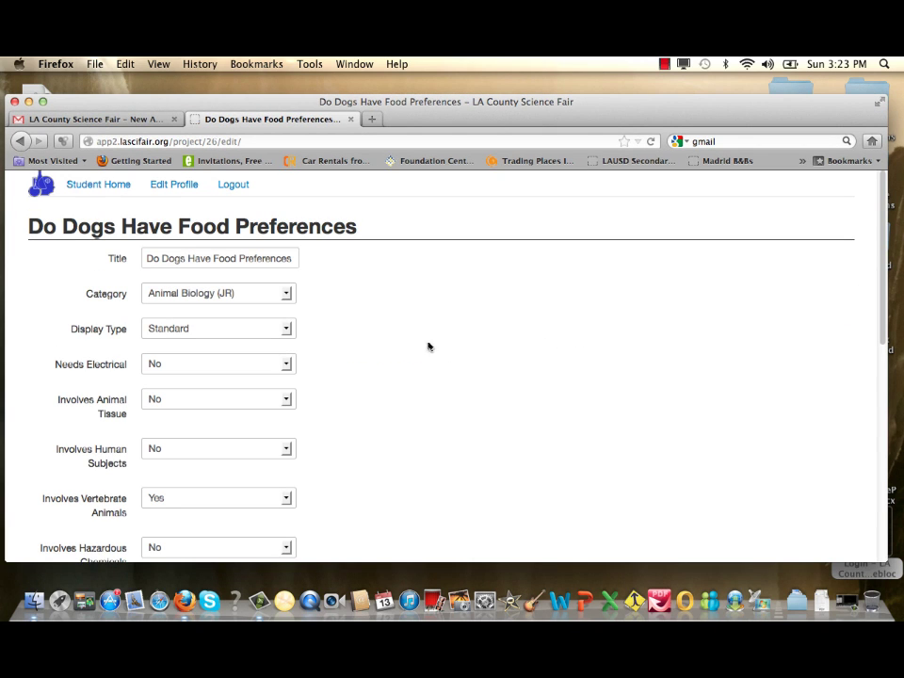
{"action": "scroll", "coordinate": [394, 351], "scroll_direction": "down", "scroll_amount": 1}
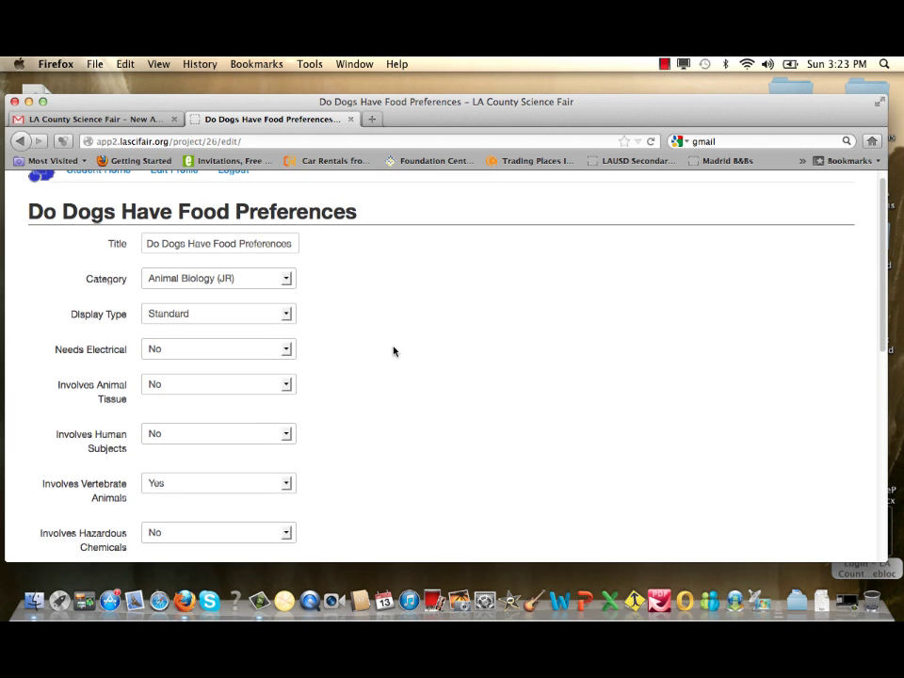
{"action": "scroll", "coordinate": [394, 352], "scroll_direction": "down", "scroll_amount": 1}
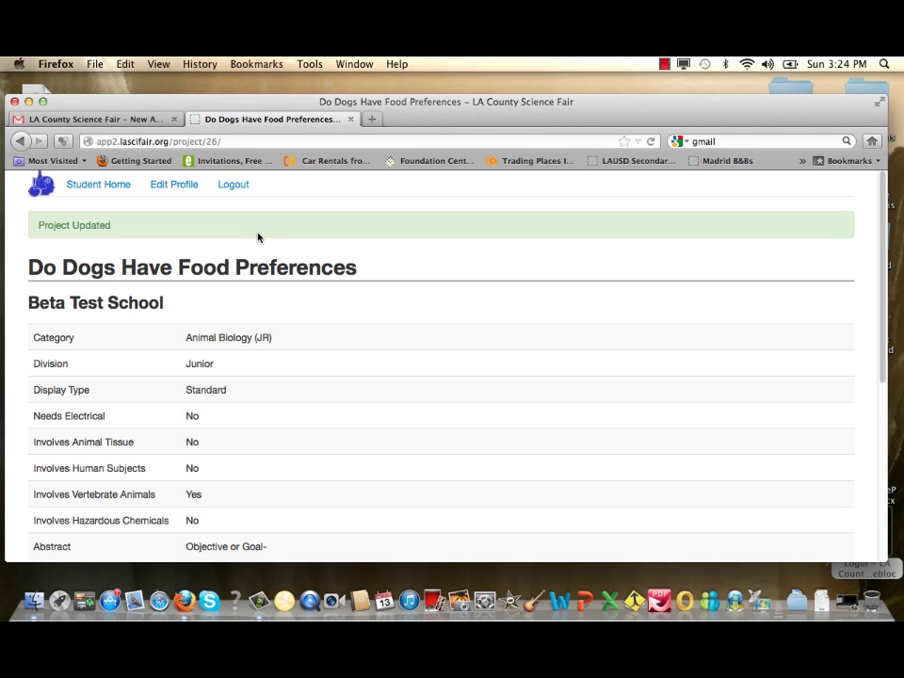
{"action": "left_click", "coordinate": [234, 188]}
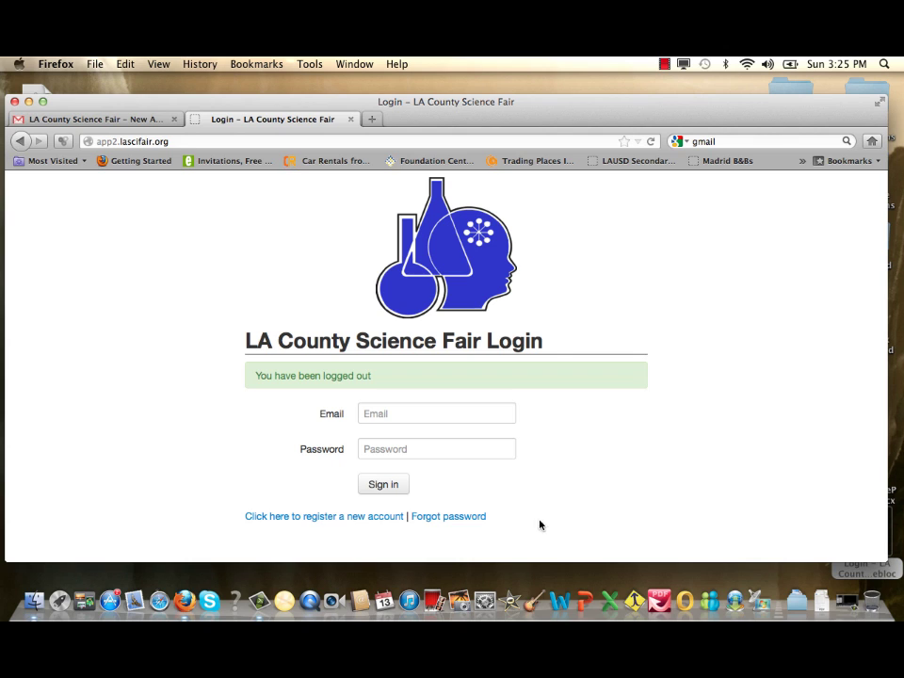
Paste the account e-mail into the Forgot Password form and send the reset link
{"action": "left_click", "coordinate": [442, 520]}
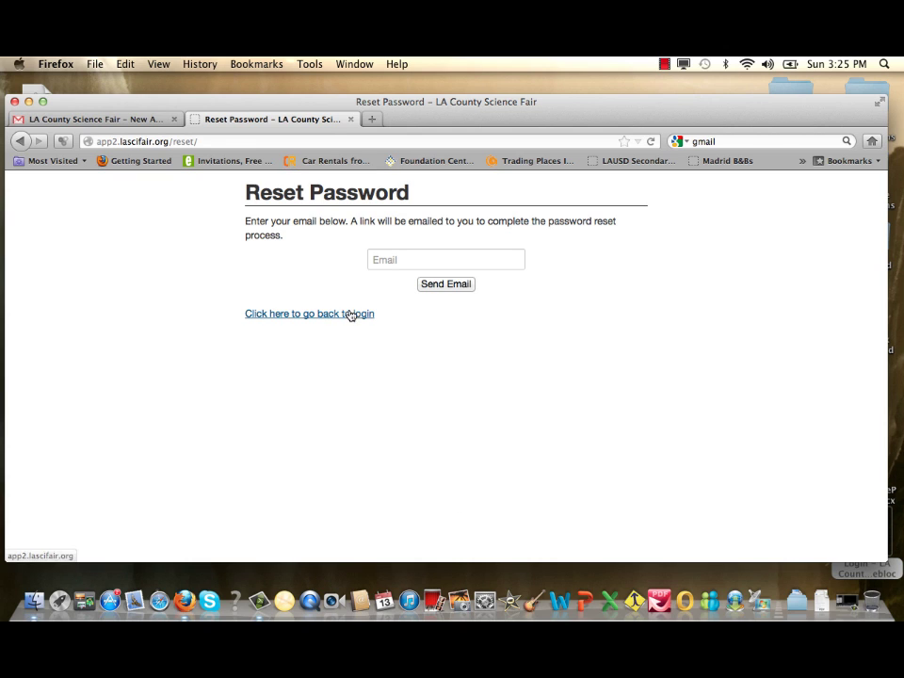
{"action": "left_click", "coordinate": [377, 259]}
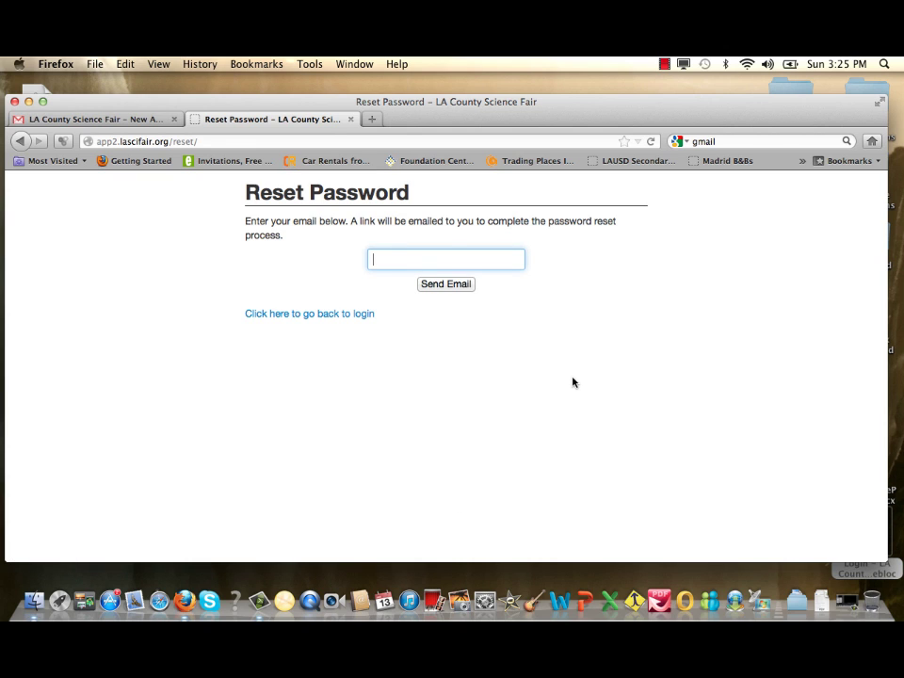
{"action": "key", "text": "super+v"}
{"action": "left_click", "coordinate": [444, 285]}
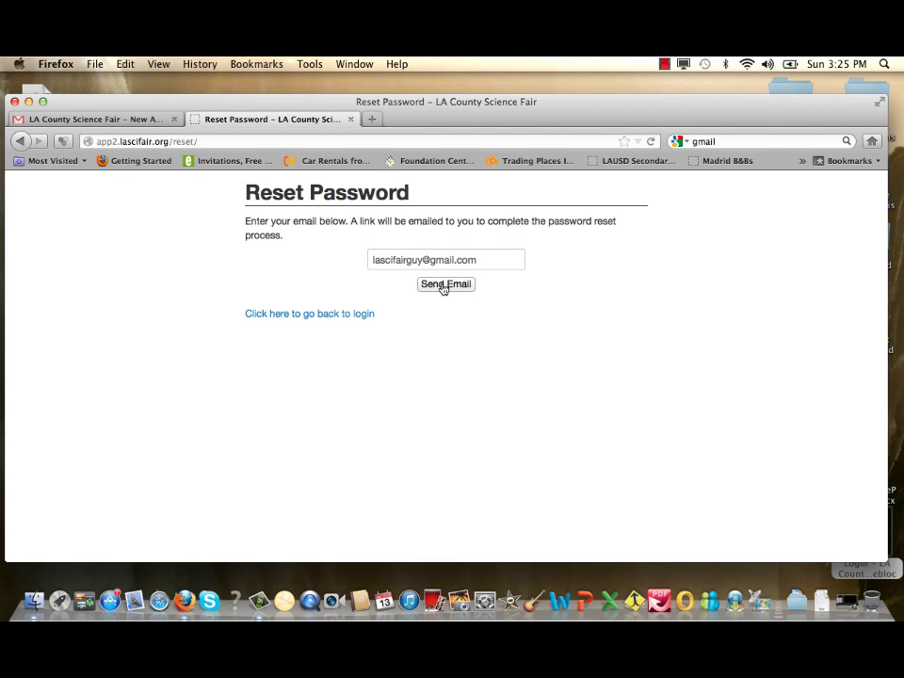